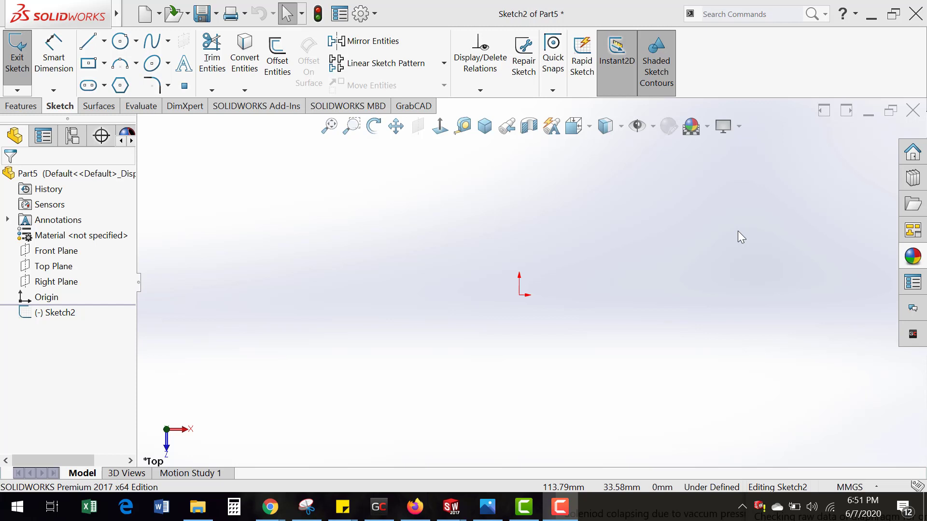
Step: Sketch a center rectangle about 73 by 62 mm on the origin and exit the sketch
{"action": "left_click", "coordinate": [89, 63]}
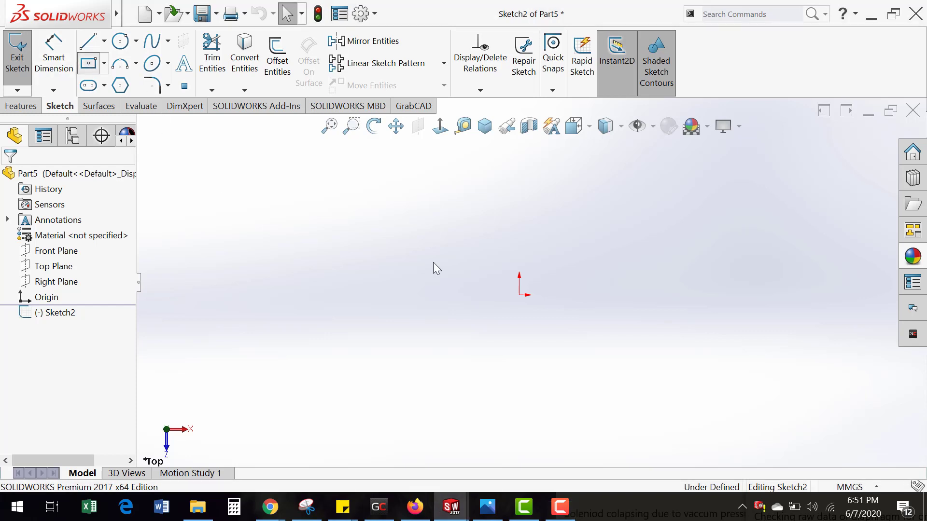
{"action": "left_click", "coordinate": [520, 296]}
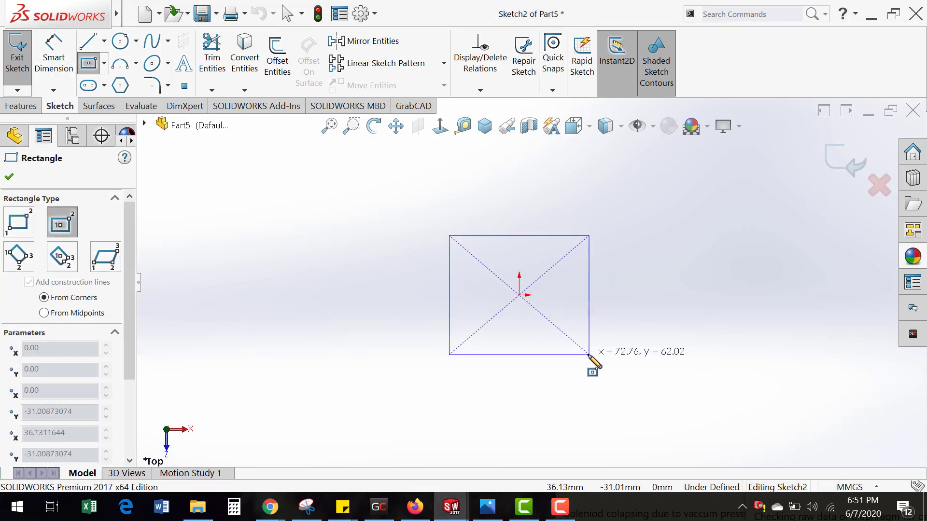
{"action": "left_click", "coordinate": [589, 358]}
{"action": "middle_click_drag", "start_coordinate": [547, 327], "coordinate": [542, 315]}
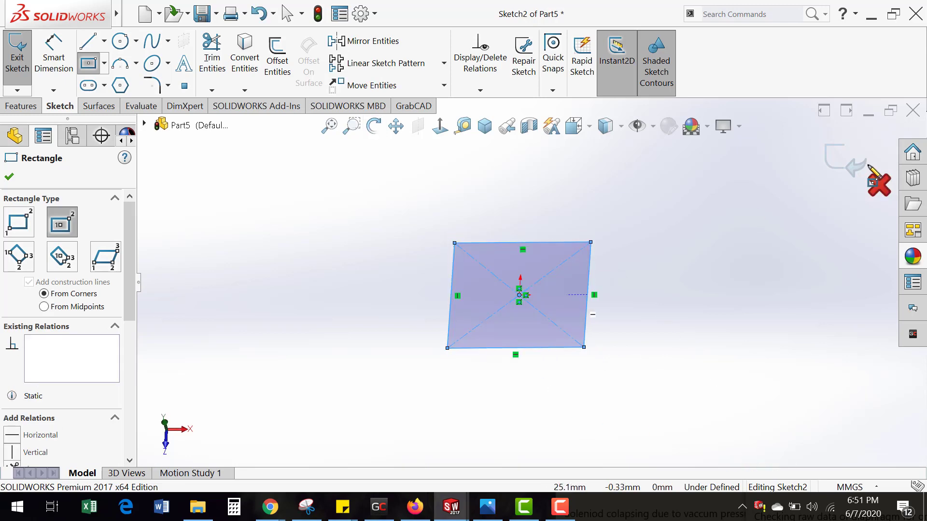
{"action": "left_click", "coordinate": [848, 163]}
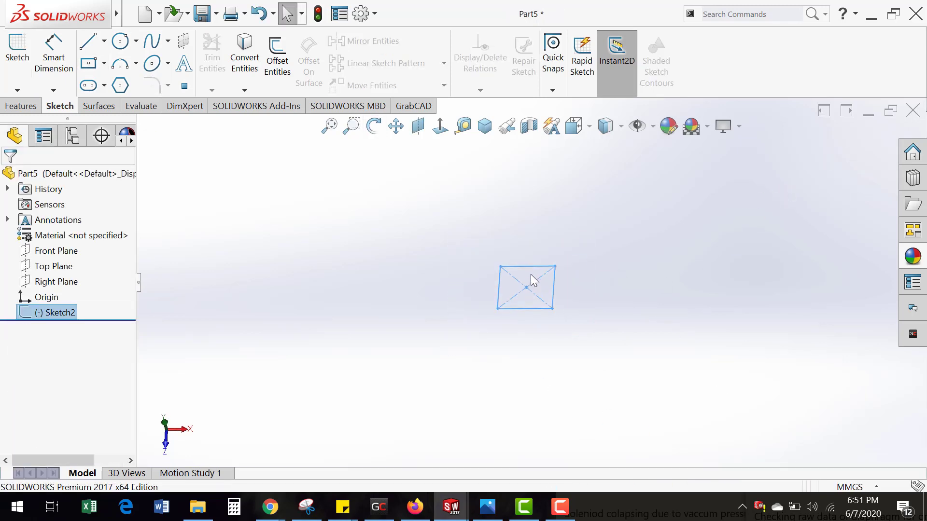
Step: Start a new reference plane offset from the Top Plane
{"action": "middle_click_drag", "start_coordinate": [534, 321], "coordinate": [517, 301]}
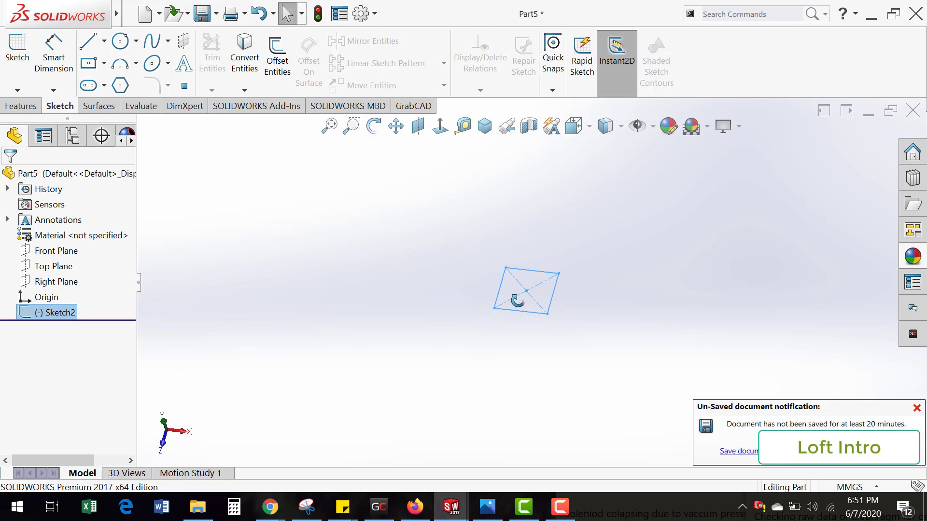
{"action": "mouse_move", "coordinate": [426, 275]}
{"action": "middle_mouse_down"}
{"action": "mouse_move", "coordinate": [492, 293]}
{"action": "mouse_move", "coordinate": [453, 270]}
{"action": "mouse_move", "coordinate": [476, 292]}
{"action": "mouse_move", "coordinate": [482, 271]}
{"action": "middle_mouse_up"}
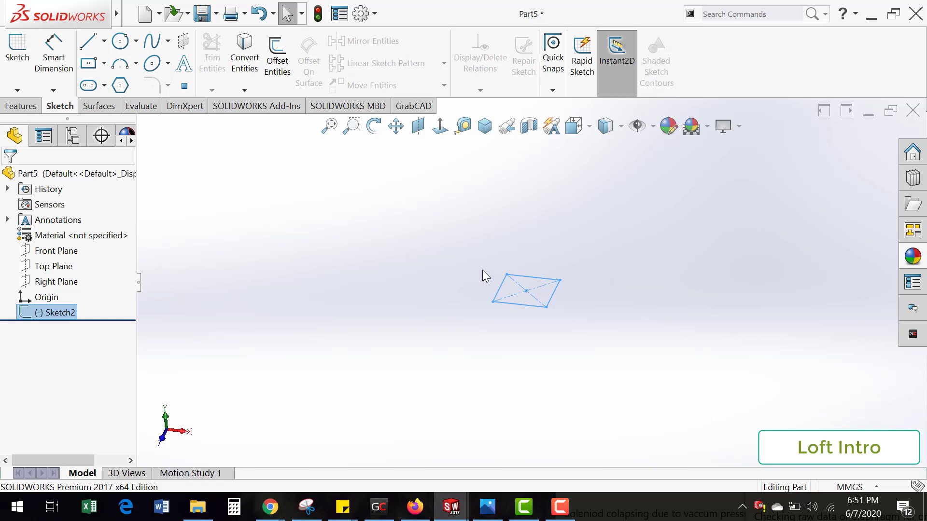
{"action": "left_click", "coordinate": [19, 106]}
{"action": "left_click", "coordinate": [559, 53]}
{"action": "left_click", "coordinate": [572, 106]}
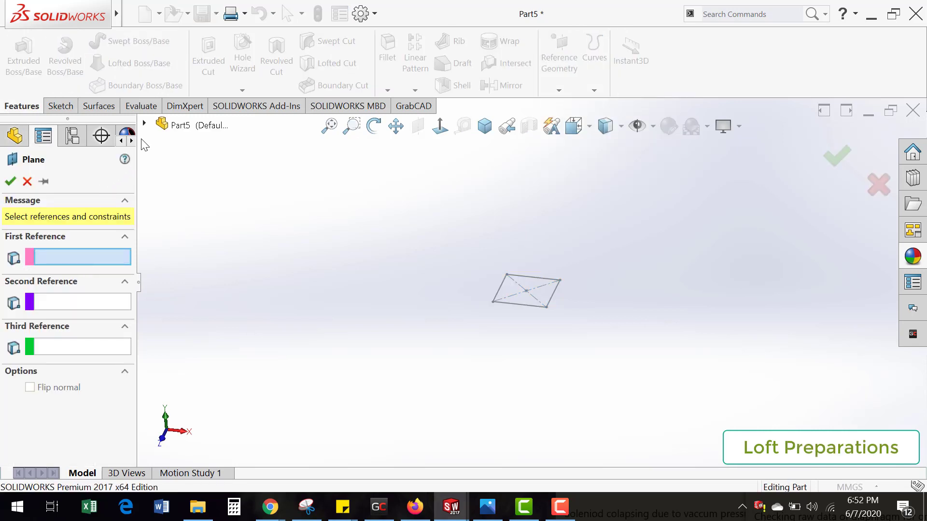
{"action": "left_click", "coordinate": [144, 124]}
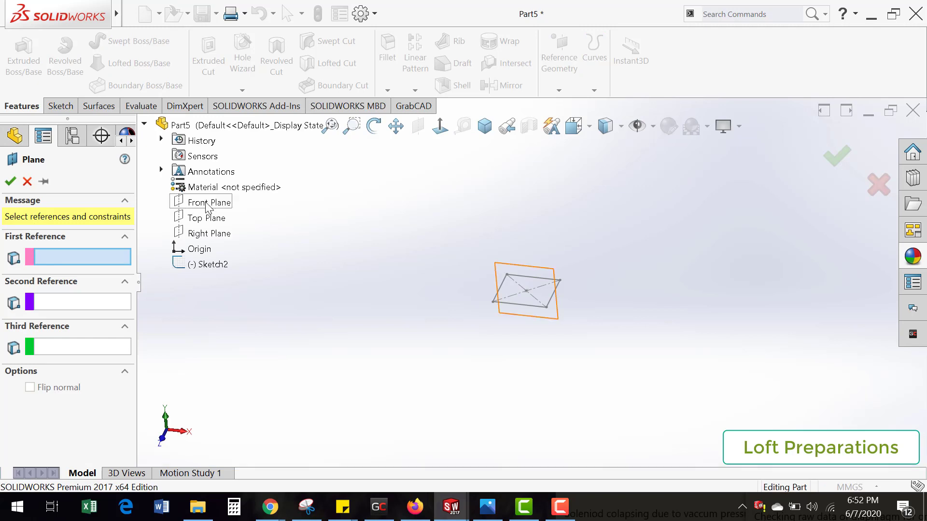
{"action": "left_click", "coordinate": [208, 219]}
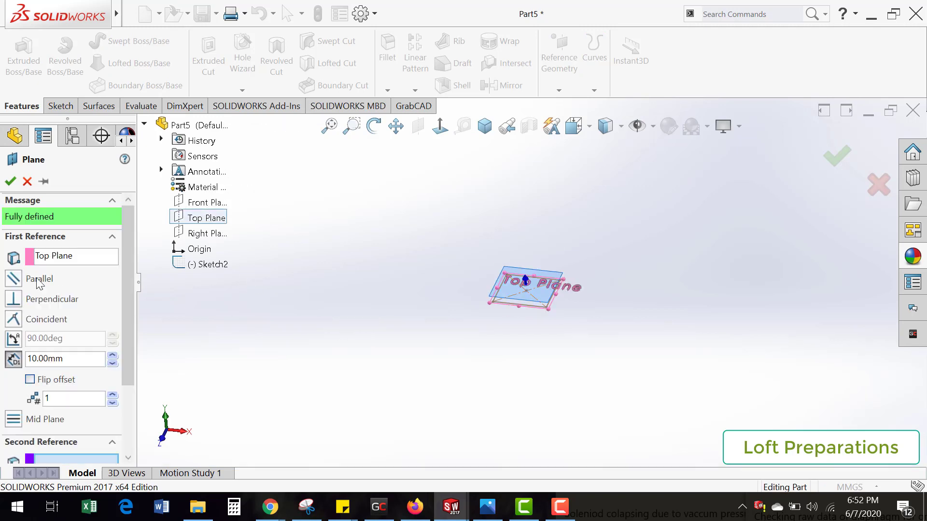
{"action": "middle_click_drag", "start_coordinate": [465, 384], "coordinate": [457, 270]}
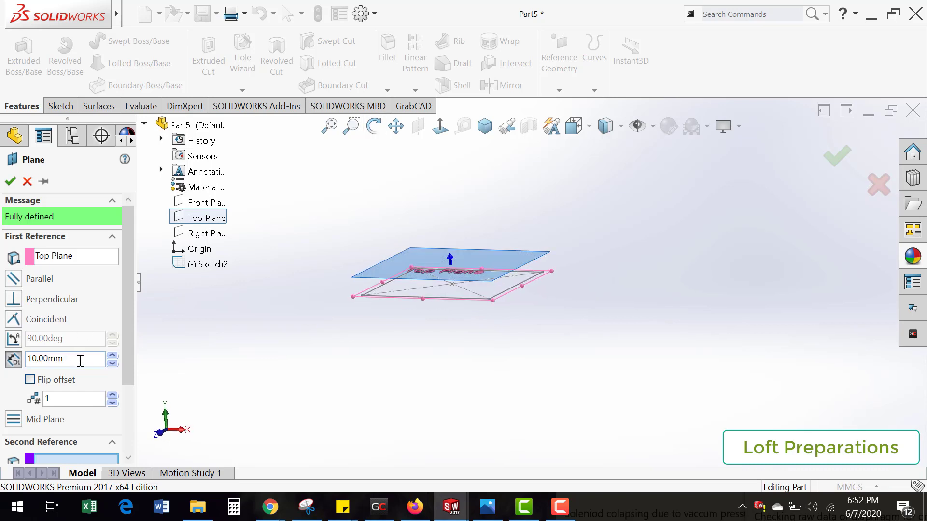
Step: Try plane offsets of 40 mm and 70 mm, and set the offset distance to 80 mm
{"action": "type", "text": "40"}
{"action": "key", "text": "Return"}
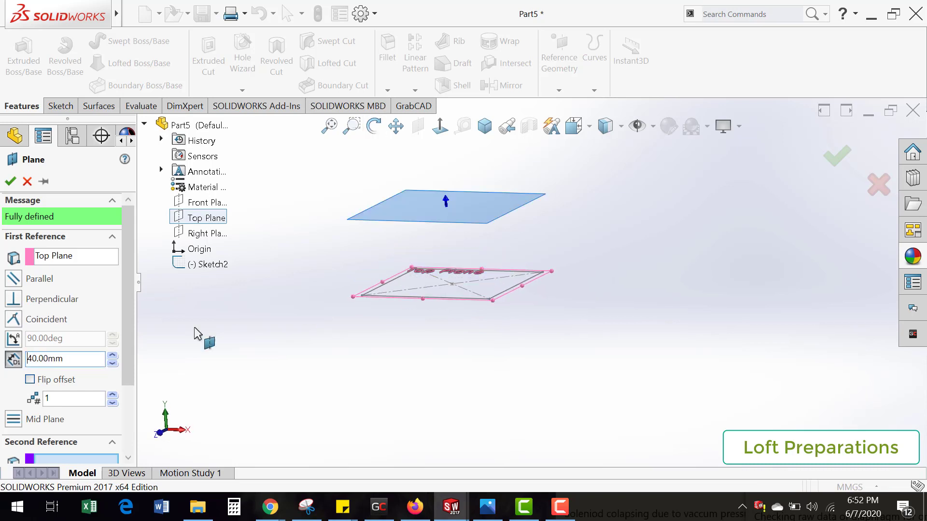
{"action": "scroll", "coordinate": [591, 351], "scroll_direction": "up", "scroll_amount": 2}
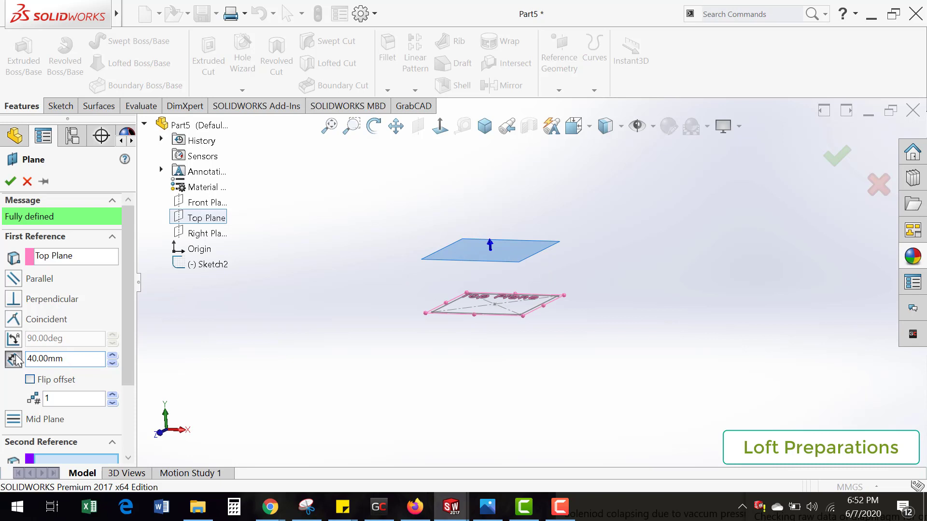
{"action": "type", "text": "70"}
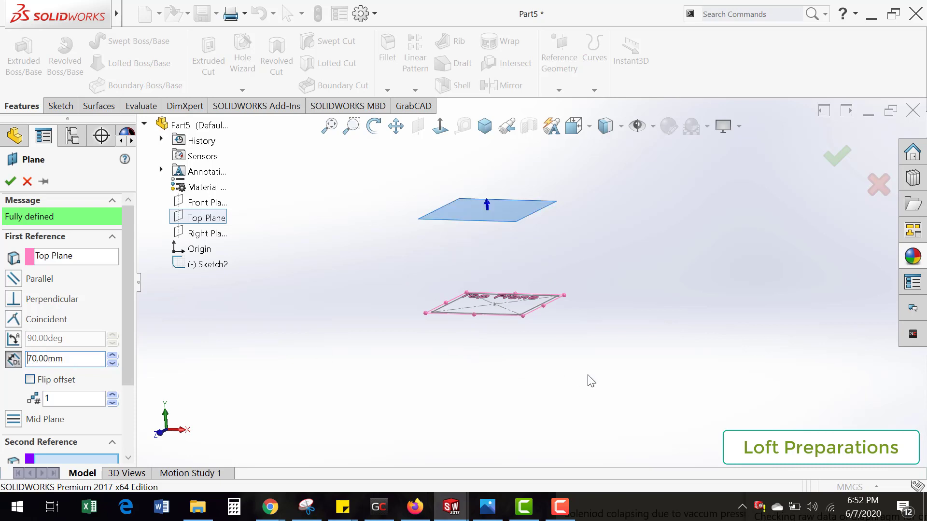
{"action": "scroll", "coordinate": [540, 244], "scroll_direction": "up", "scroll_amount": 5}
{"action": "scroll", "coordinate": [539, 245], "scroll_direction": "down", "scroll_amount": 4}
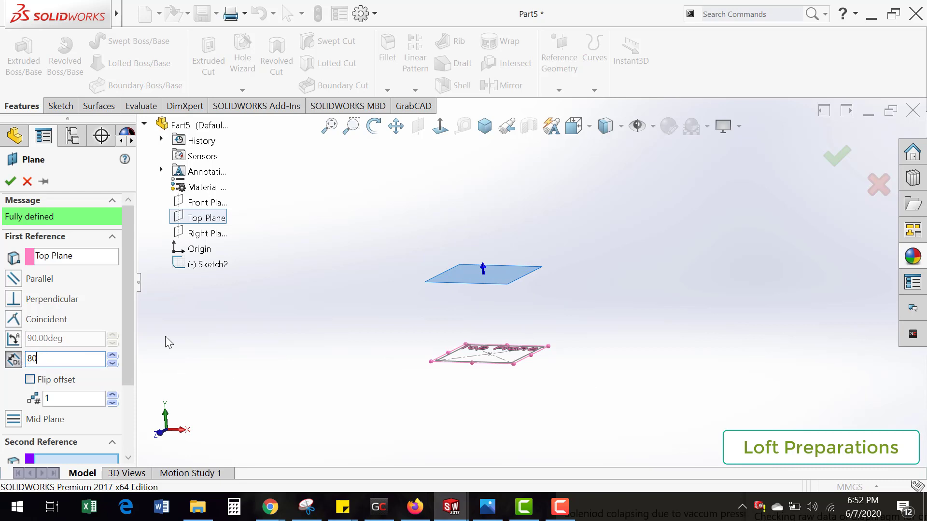
Step: Try three offset planes, reduce the number of planes to 2, and create them
{"action": "left_click_drag", "start_coordinate": [129, 377], "coordinate": [134, 398]}
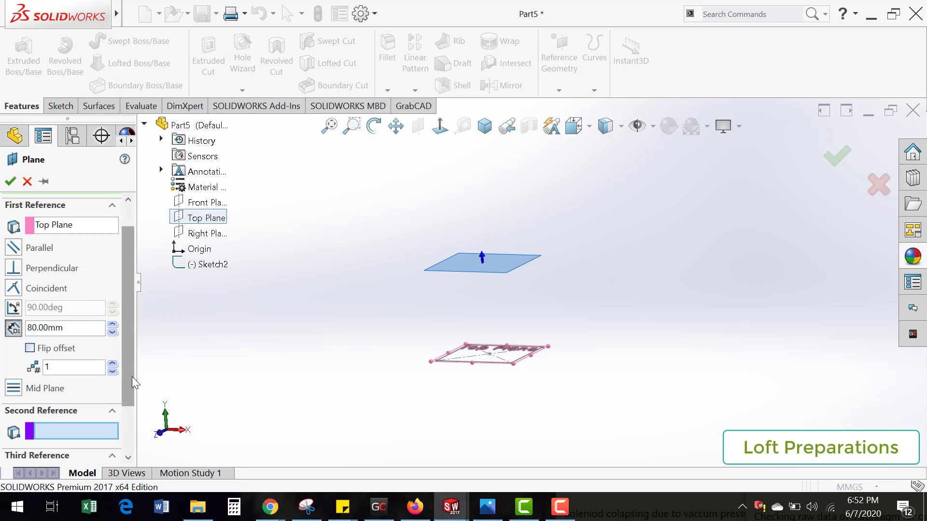
{"action": "left_click", "coordinate": [68, 370]}
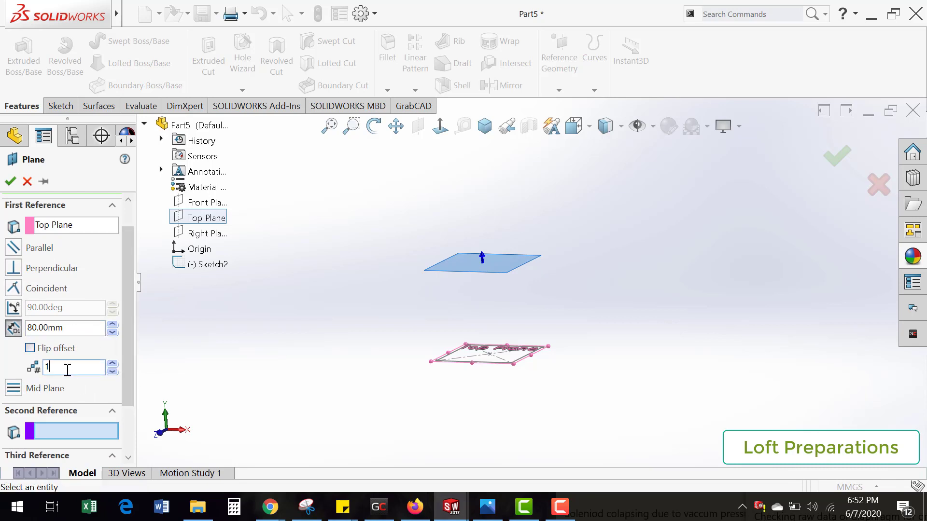
{"action": "left_click", "coordinate": [113, 365]}
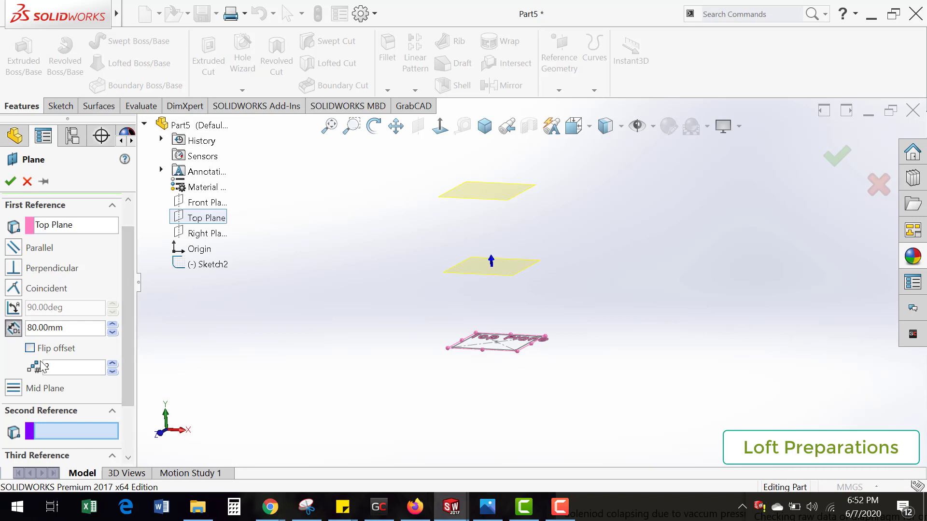
{"action": "left_click", "coordinate": [61, 367]}
{"action": "left_click", "coordinate": [113, 364]}
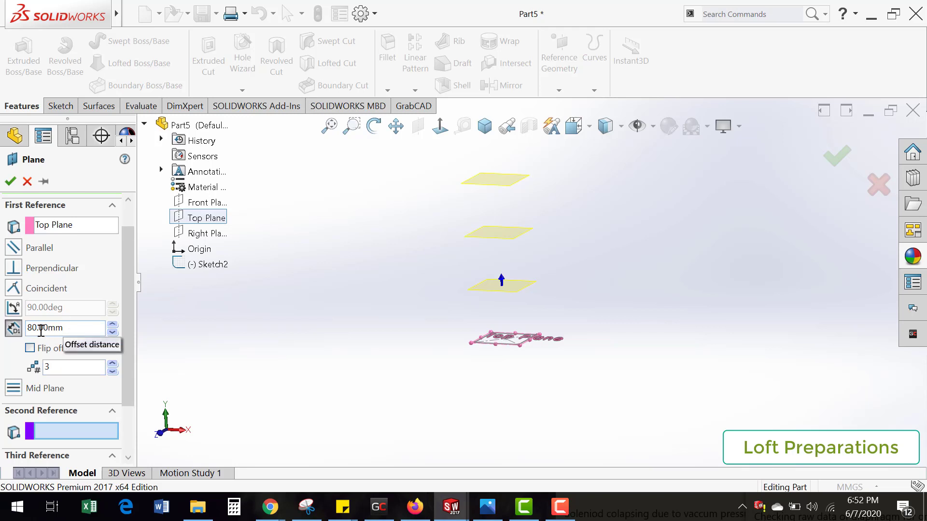
{"action": "left_click", "coordinate": [112, 371]}
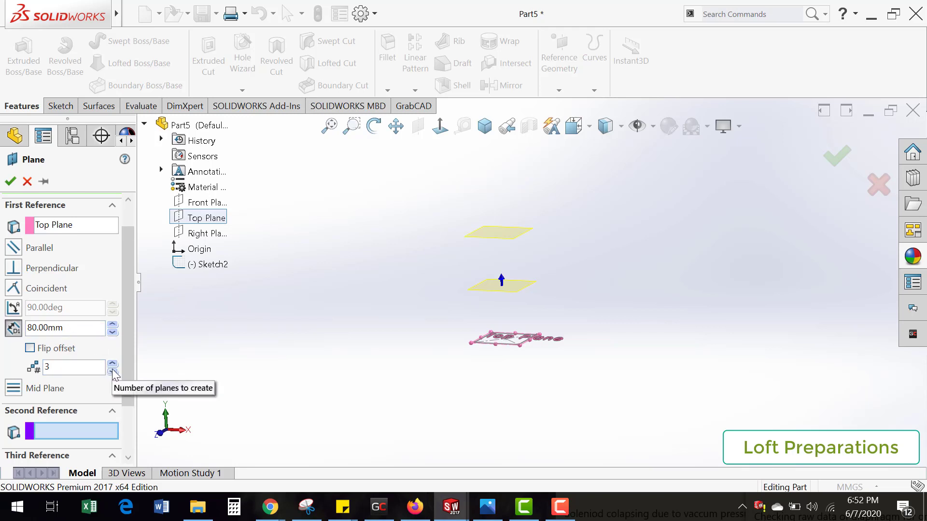
{"action": "scroll", "coordinate": [541, 271], "scroll_direction": "down", "scroll_amount": 1}
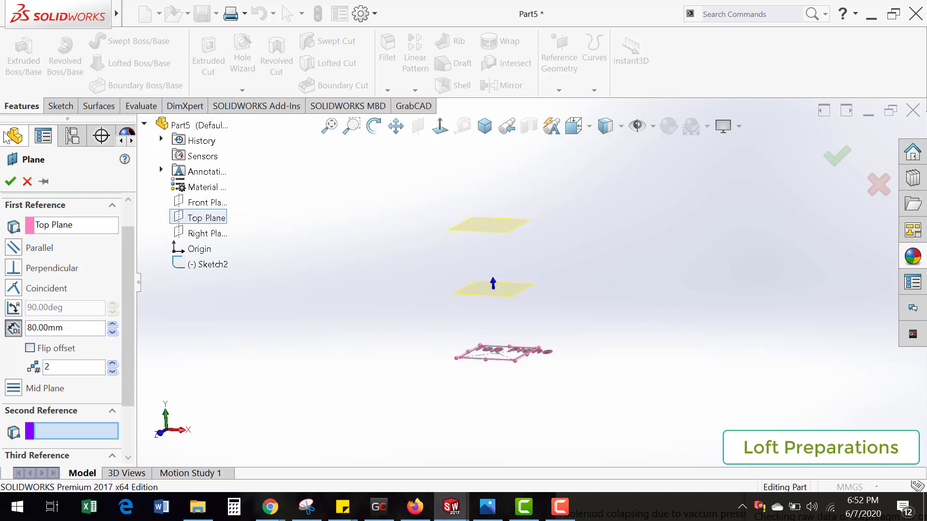
{"action": "left_click", "coordinate": [10, 181]}
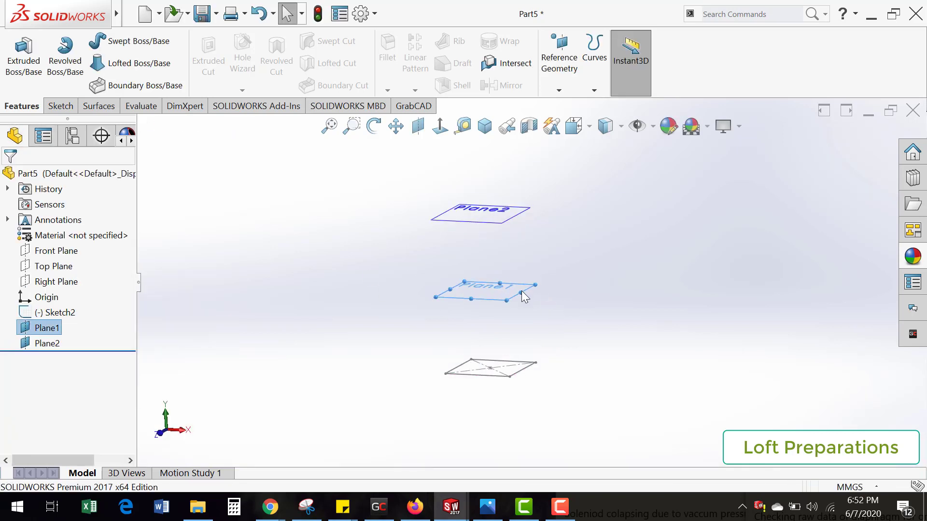
Step: Start a sketch on Plane1, the offset plane nearest the base rectangle
{"action": "mouse_move", "coordinate": [522, 296]}
{"action": "middle_mouse_down"}
{"action": "mouse_move", "coordinate": [533, 315]}
{"action": "mouse_move", "coordinate": [484, 302]}
{"action": "middle_mouse_up"}
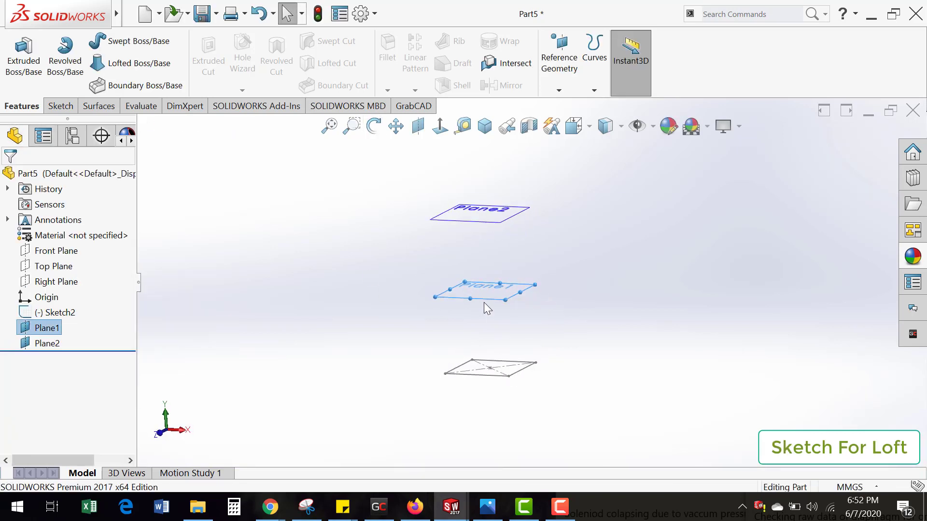
{"action": "left_click", "coordinate": [489, 303]}
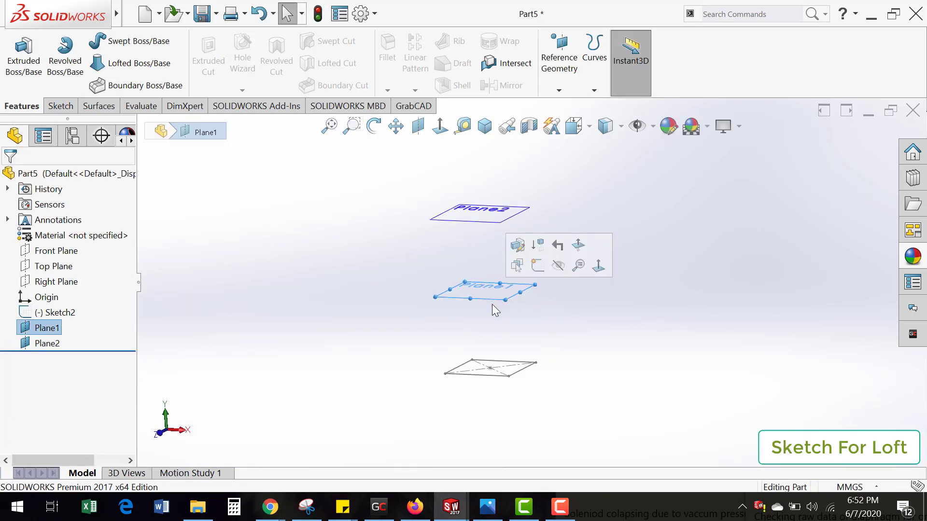
{"action": "left_click", "coordinate": [59, 106]}
{"action": "left_click", "coordinate": [17, 53]}
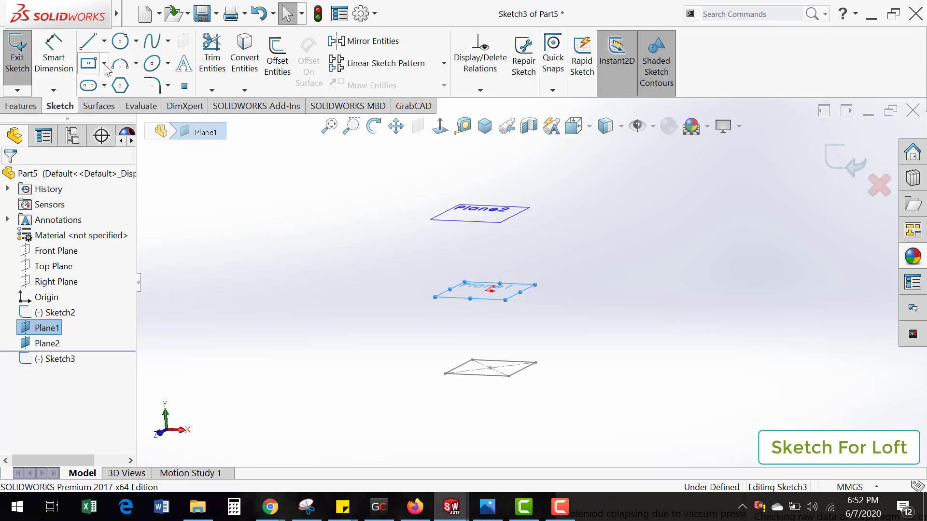
{"action": "left_click", "coordinate": [88, 63]}
{"action": "mouse_move", "coordinate": [550, 296]}
{"action": "middle_mouse_down"}
{"action": "mouse_move", "coordinate": [553, 318]}
{"action": "mouse_move", "coordinate": [551, 306]}
{"action": "middle_mouse_up"}
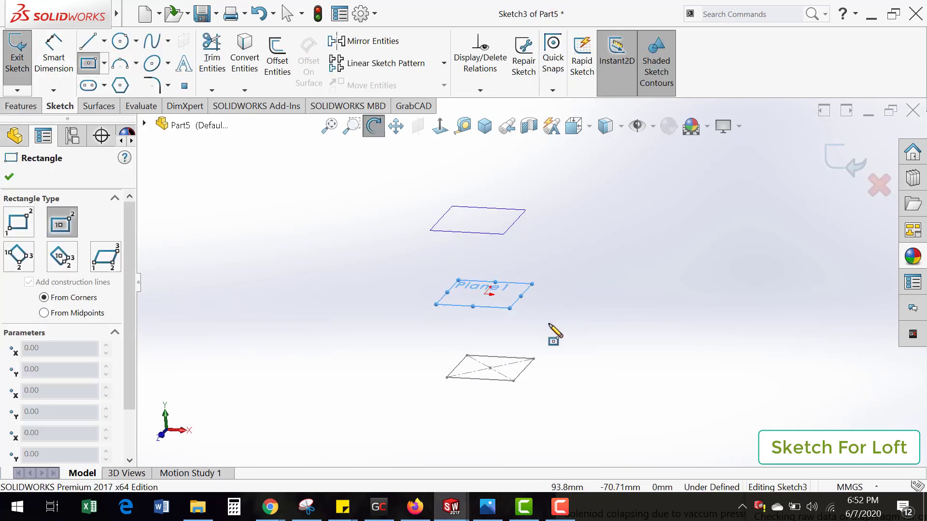
{"action": "key", "text": "Escape"}
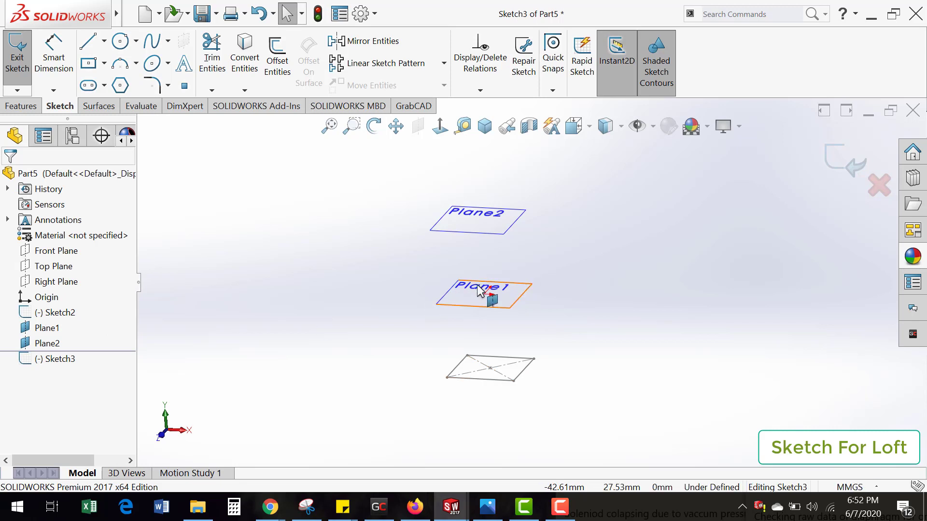
Step: Convert the base rectangle sketch's entities into the sketch on Plane1 and exit the sketch
{"action": "mouse_move", "coordinate": [452, 342]}
{"action": "left_mouse_down"}
{"action": "mouse_move", "coordinate": [526, 419]}
{"action": "mouse_move", "coordinate": [554, 424]}
{"action": "left_mouse_up"}
{"action": "left_click", "coordinate": [65, 315]}
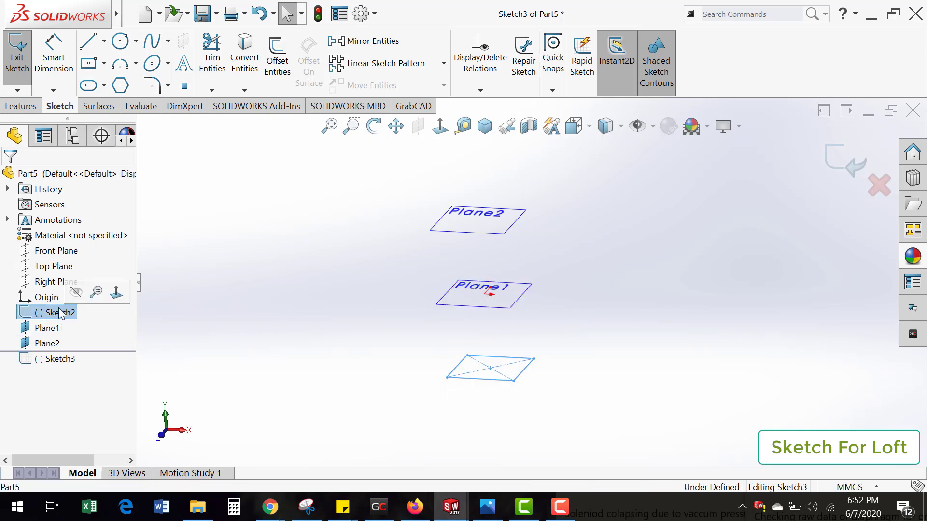
{"action": "left_click", "coordinate": [251, 73]}
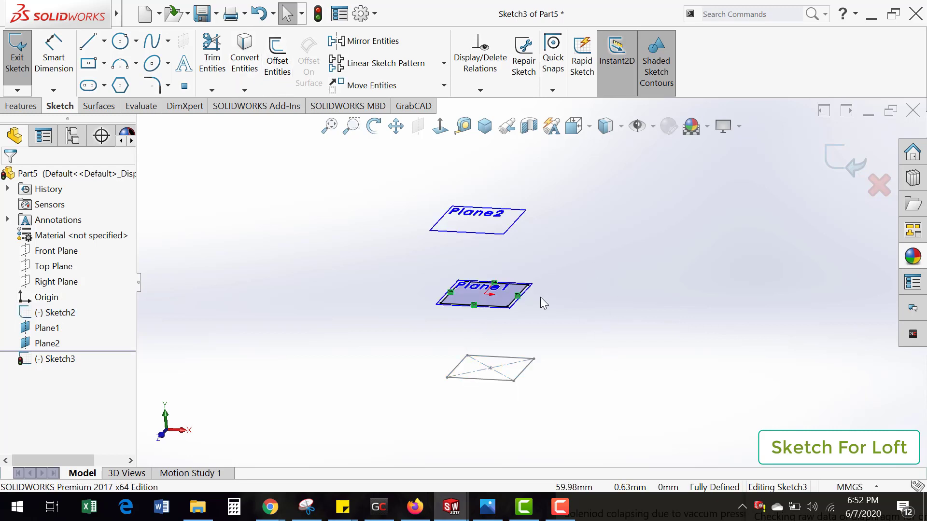
{"action": "mouse_move", "coordinate": [542, 302]}
{"action": "middle_mouse_down"}
{"action": "mouse_move", "coordinate": [563, 344]}
{"action": "mouse_move", "coordinate": [538, 282]}
{"action": "mouse_move", "coordinate": [542, 250]}
{"action": "mouse_move", "coordinate": [540, 275]}
{"action": "mouse_move", "coordinate": [546, 269]}
{"action": "mouse_move", "coordinate": [502, 327]}
{"action": "mouse_move", "coordinate": [515, 304]}
{"action": "mouse_move", "coordinate": [503, 315]}
{"action": "mouse_move", "coordinate": [531, 305]}
{"action": "middle_mouse_up"}
{"action": "left_click", "coordinate": [845, 160]}
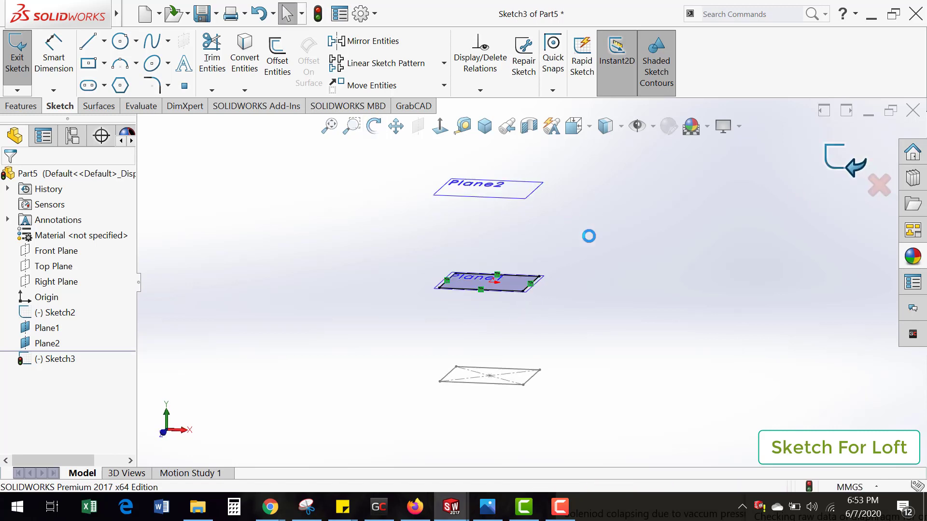
Step: Create a reference plane offset 30 mm from Plane1 toward Plane2
{"action": "left_click", "coordinate": [21, 106]}
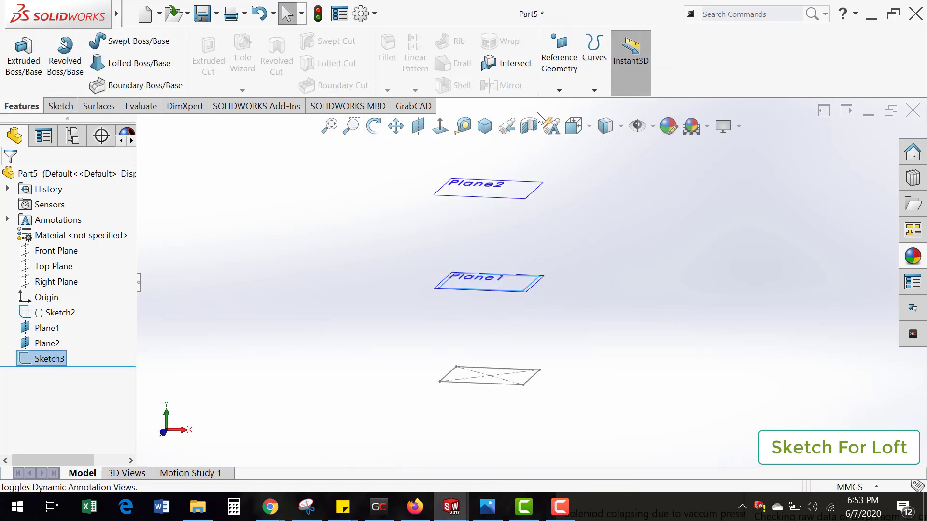
{"action": "left_click", "coordinate": [559, 90]}
{"action": "left_click", "coordinate": [572, 107]}
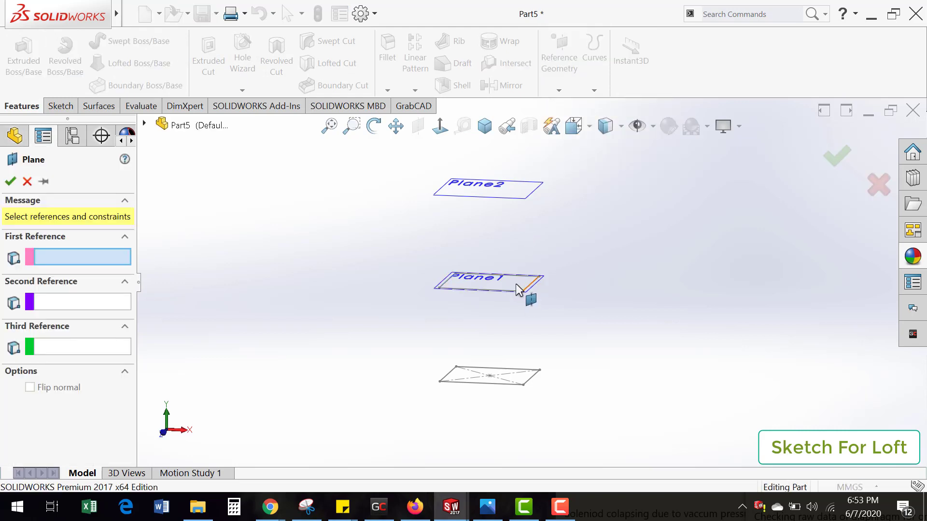
{"action": "left_click", "coordinate": [437, 295]}
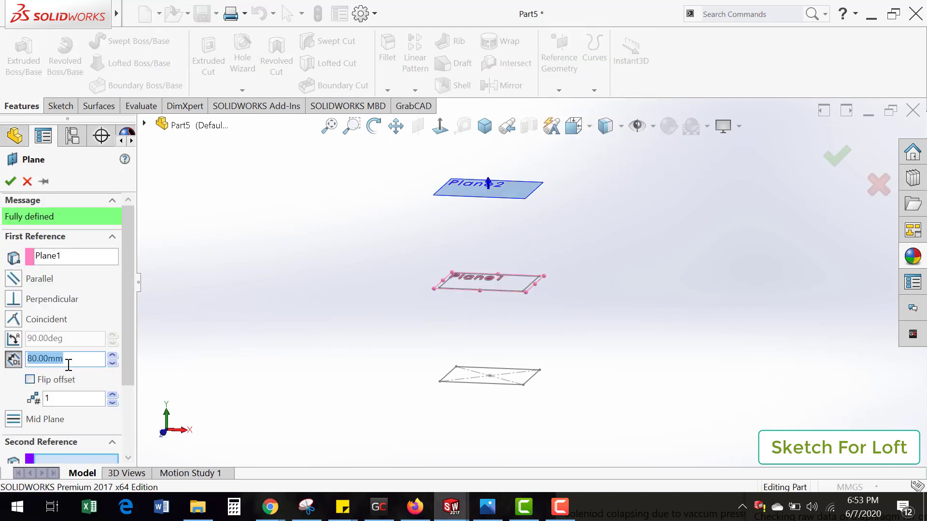
{"action": "type", "text": "30"}
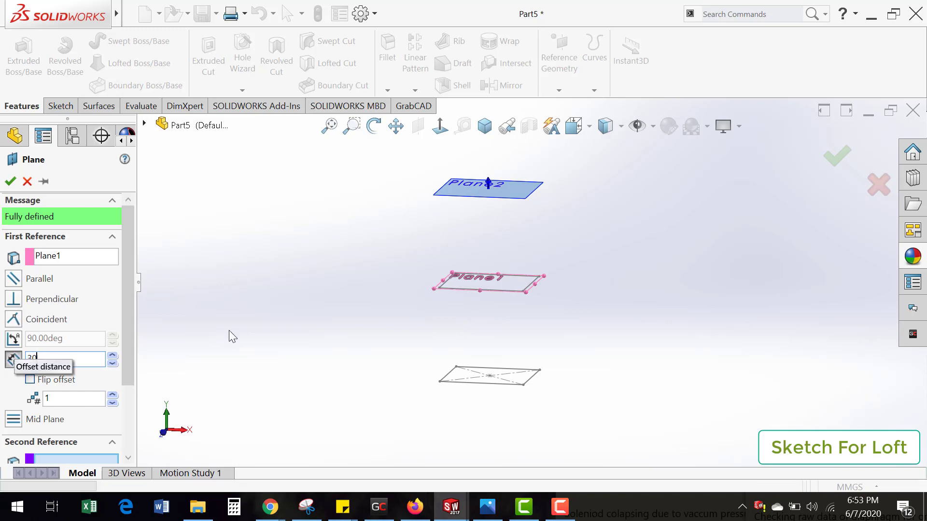
{"action": "key", "text": "Return"}
{"action": "middle_click_drag", "start_coordinate": [489, 335], "coordinate": [483, 324]}
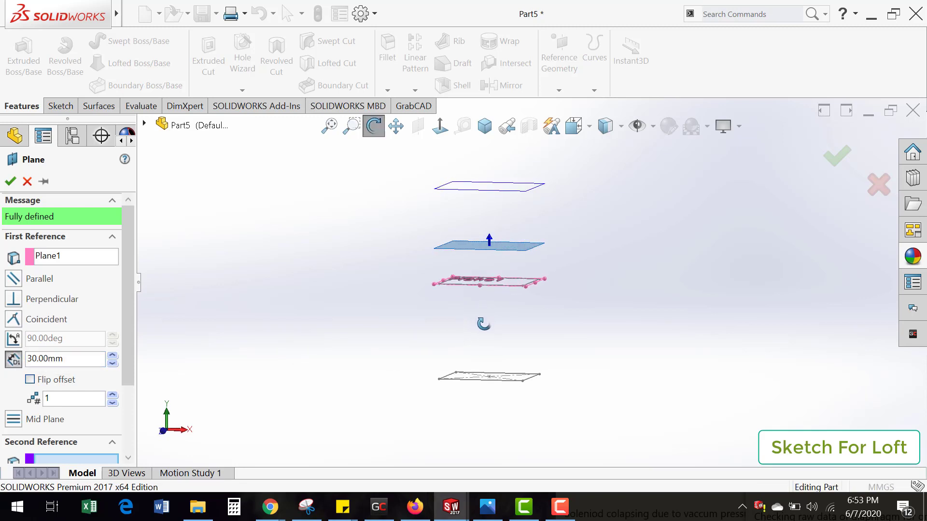
{"action": "left_click", "coordinate": [837, 155]}
{"action": "middle_click_drag", "start_coordinate": [490, 249], "coordinate": [505, 300]}
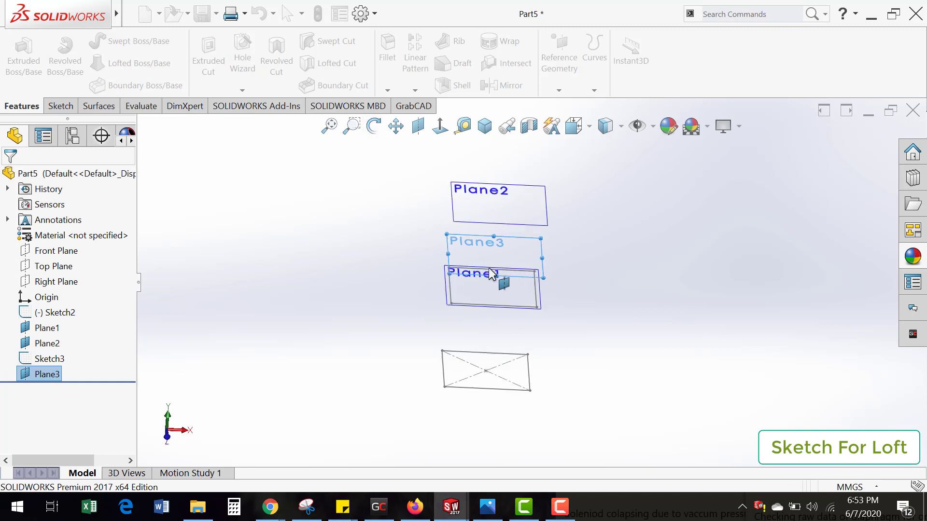
Step: Sketch a circle of about 12.7 mm radius on Plane3, centred on the origin
{"action": "scroll", "coordinate": [503, 283], "scroll_direction": "down", "scroll_amount": 3}
{"action": "middle_click_drag", "start_coordinate": [454, 265], "coordinate": [433, 261]}
{"action": "left_click", "coordinate": [60, 105]}
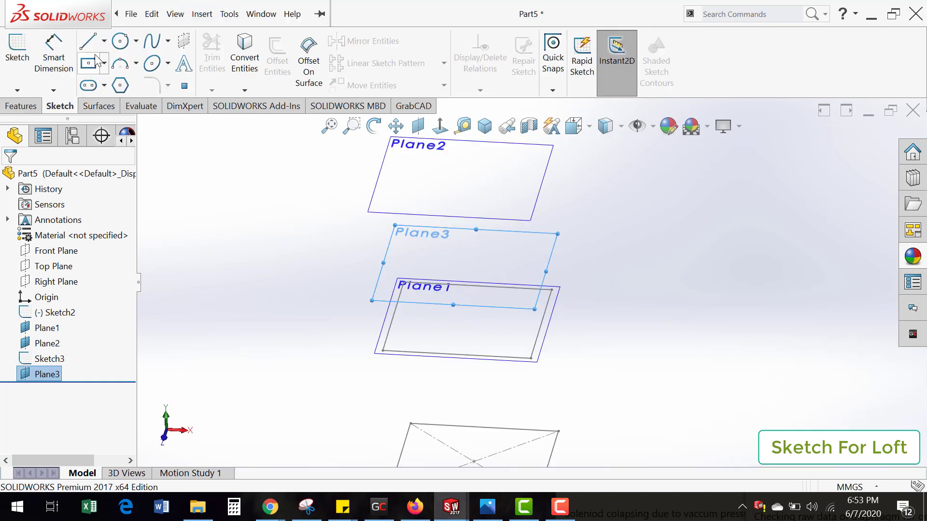
{"action": "left_click", "coordinate": [121, 42]}
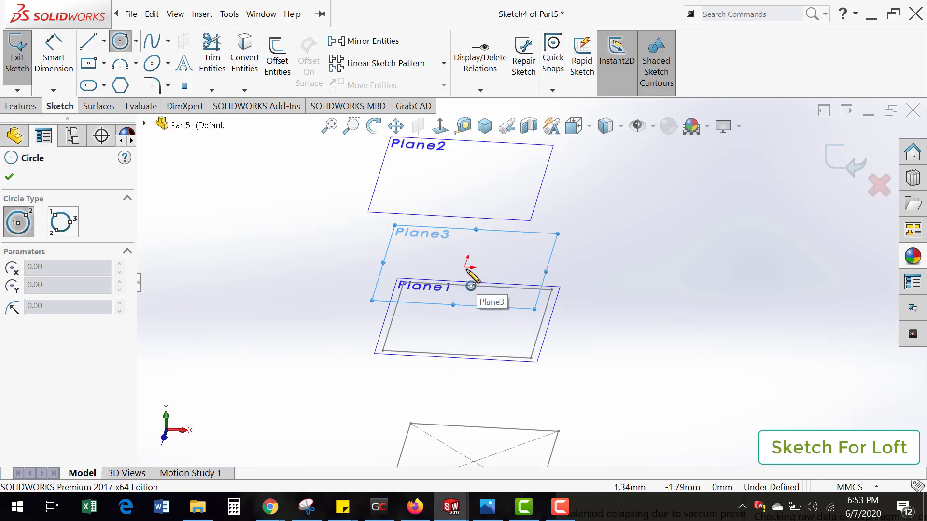
{"action": "mouse_move", "coordinate": [466, 267]}
{"action": "left_mouse_down"}
{"action": "mouse_move", "coordinate": [486, 304]}
{"action": "mouse_move", "coordinate": [480, 294]}
{"action": "left_mouse_up"}
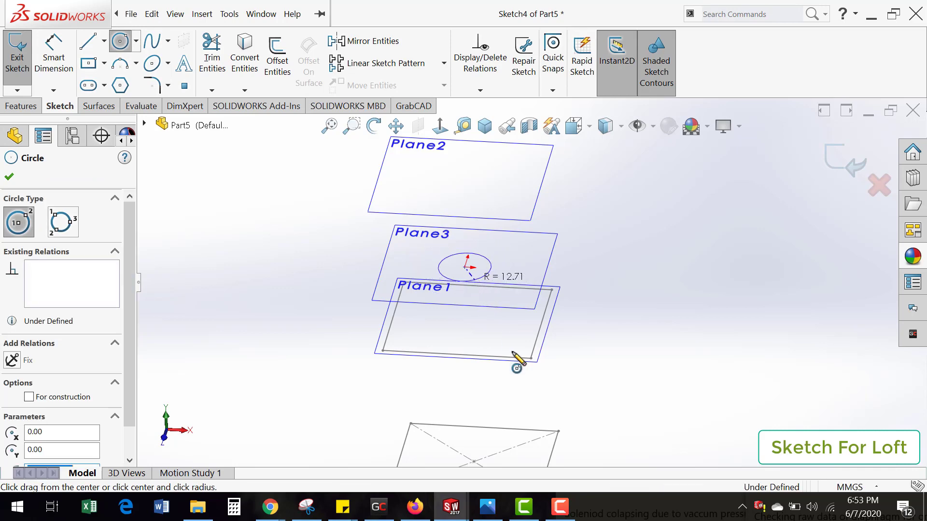
{"action": "mouse_move", "coordinate": [518, 362]}
{"action": "middle_mouse_down"}
{"action": "mouse_move", "coordinate": [509, 306]}
{"action": "mouse_move", "coordinate": [492, 314]}
{"action": "mouse_move", "coordinate": [710, 285]}
{"action": "middle_mouse_up"}
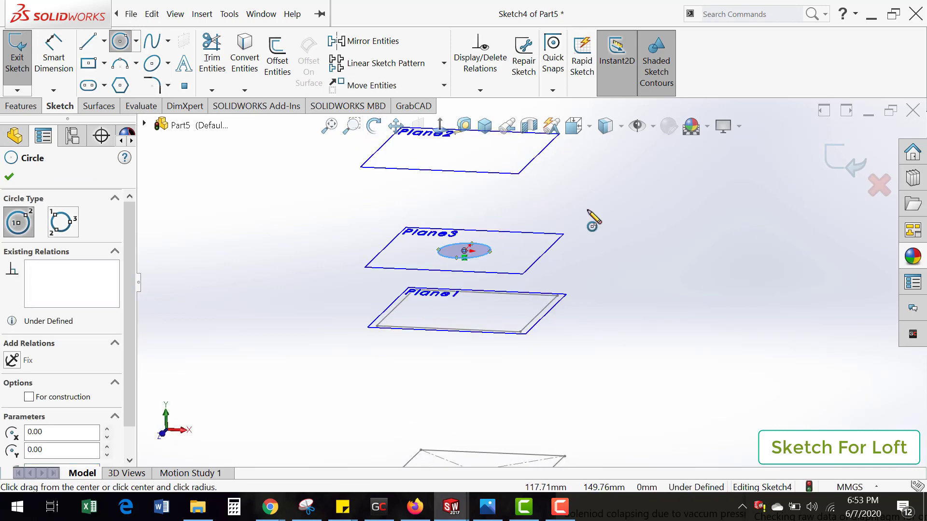
{"action": "key", "text": "Escape"}
Step: Dimension the circle on Plane3 to a 30 mm diameter and exit the sketch
{"action": "scroll", "coordinate": [452, 265], "scroll_direction": "down", "scroll_amount": 2}
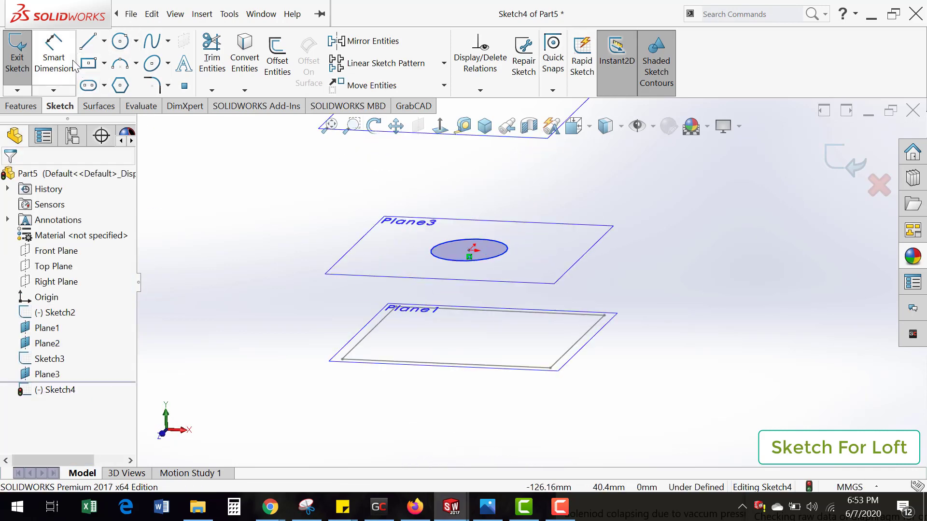
{"action": "left_click", "coordinate": [56, 60]}
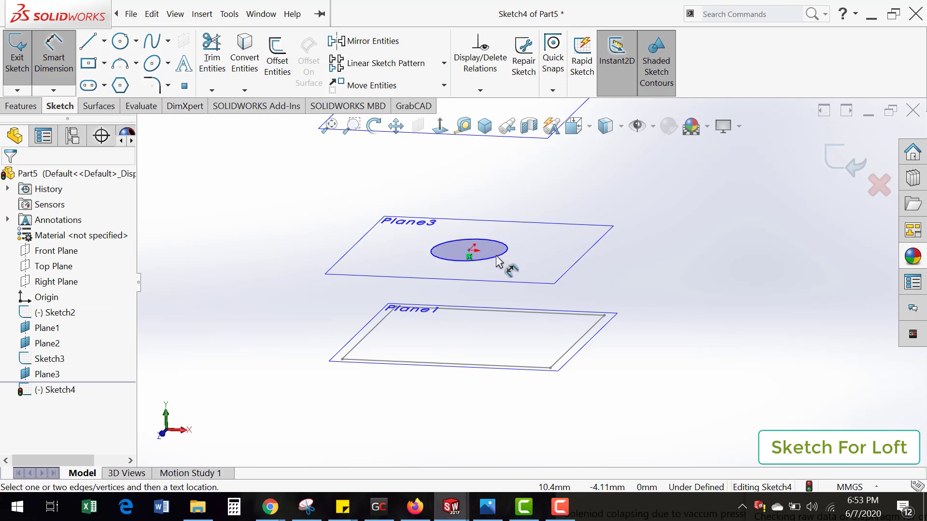
{"action": "left_click", "coordinate": [500, 261]}
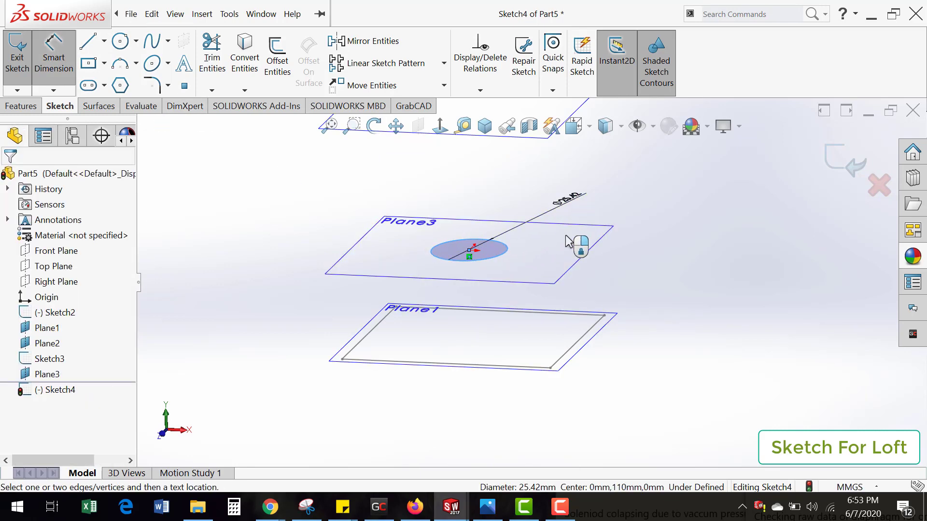
{"action": "left_click", "coordinate": [560, 245]}
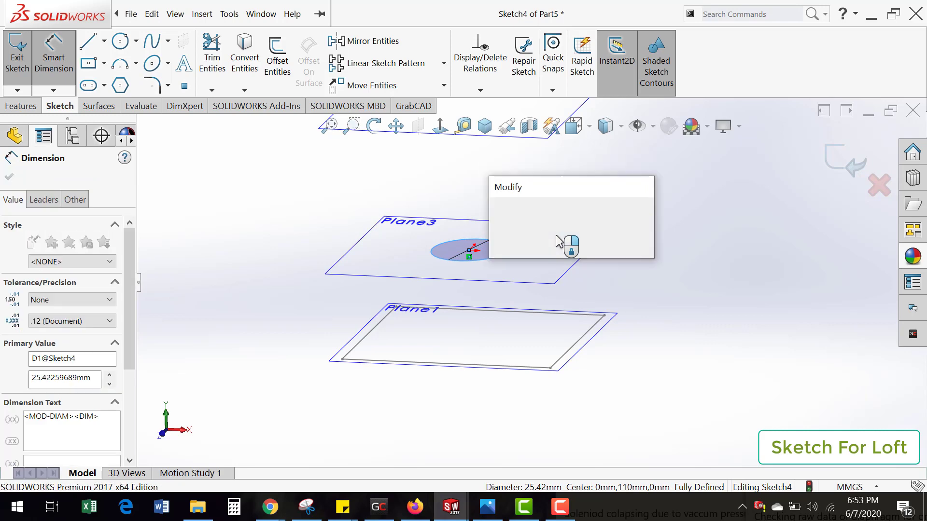
{"action": "type", "text": "30"}
{"action": "key", "text": "Return"}
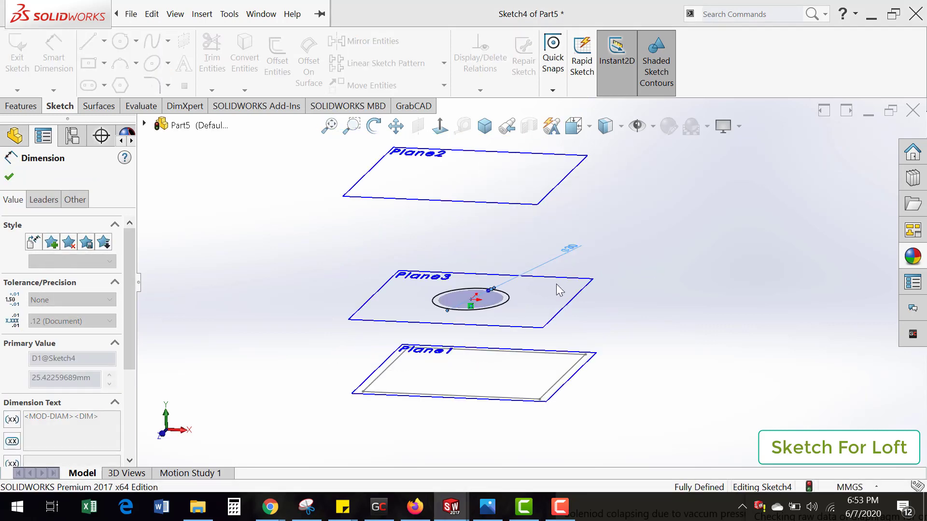
{"action": "scroll", "coordinate": [532, 325], "scroll_direction": "up", "scroll_amount": 6}
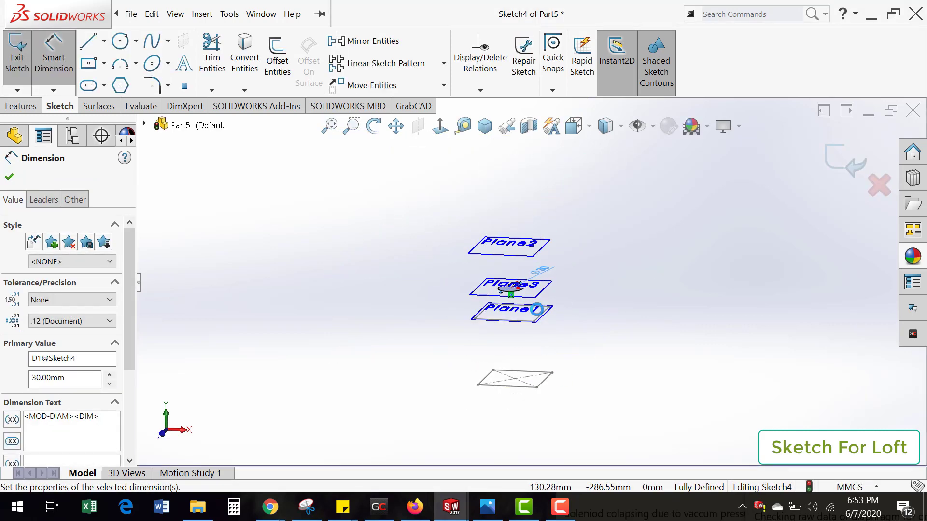
{"action": "scroll", "coordinate": [543, 310], "scroll_direction": "down", "scroll_amount": 1}
{"action": "left_click", "coordinate": [838, 162]}
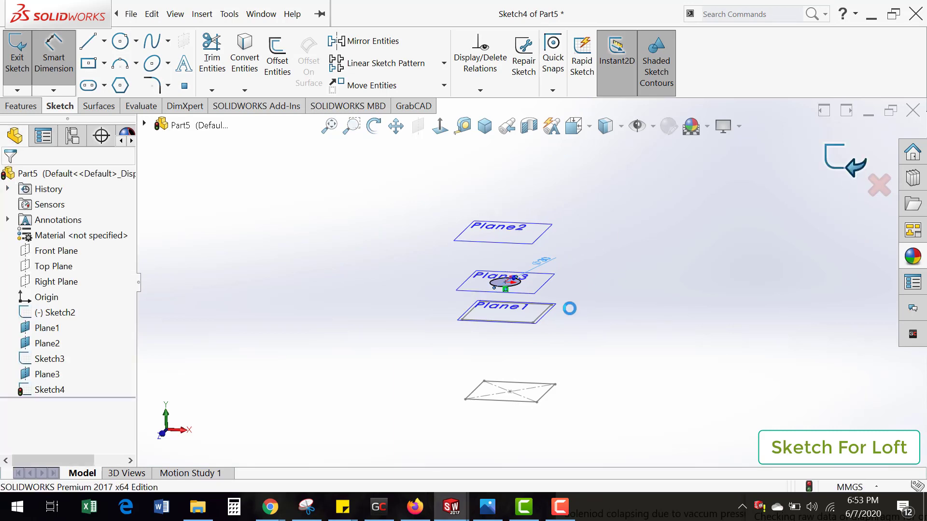
Step: Start a sketch on Plane2, convert the circle from Plane3 into it, and exit the sketch
{"action": "scroll", "coordinate": [529, 232], "scroll_direction": "down", "scroll_amount": 1}
{"action": "left_click", "coordinate": [529, 237]}
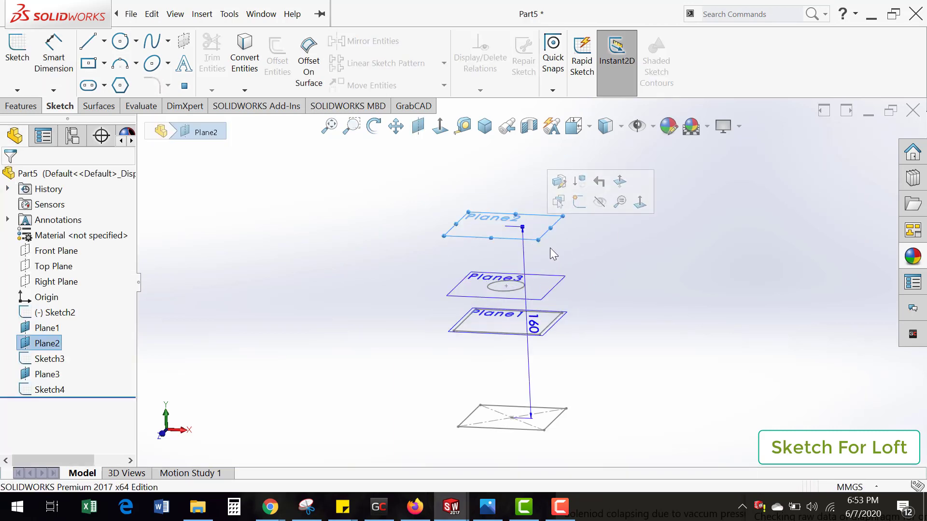
{"action": "left_click", "coordinate": [574, 206]}
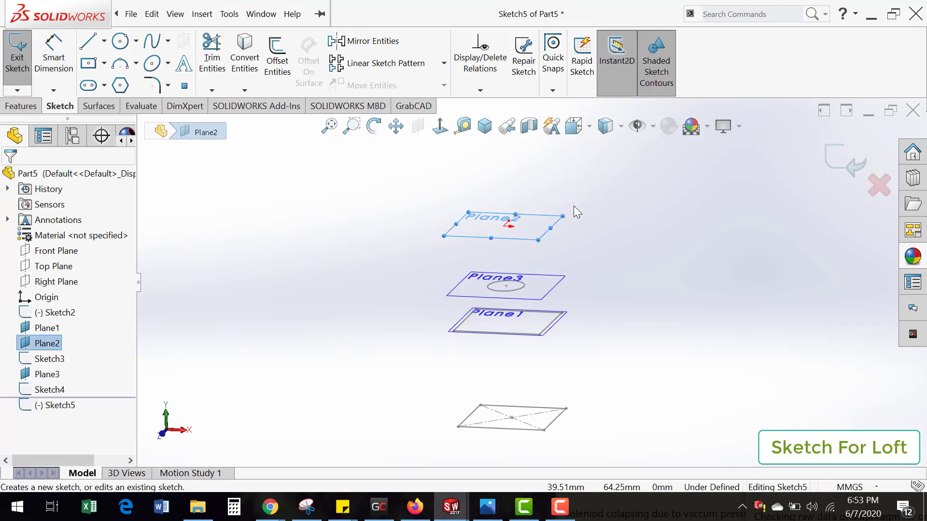
{"action": "left_click", "coordinate": [521, 290]}
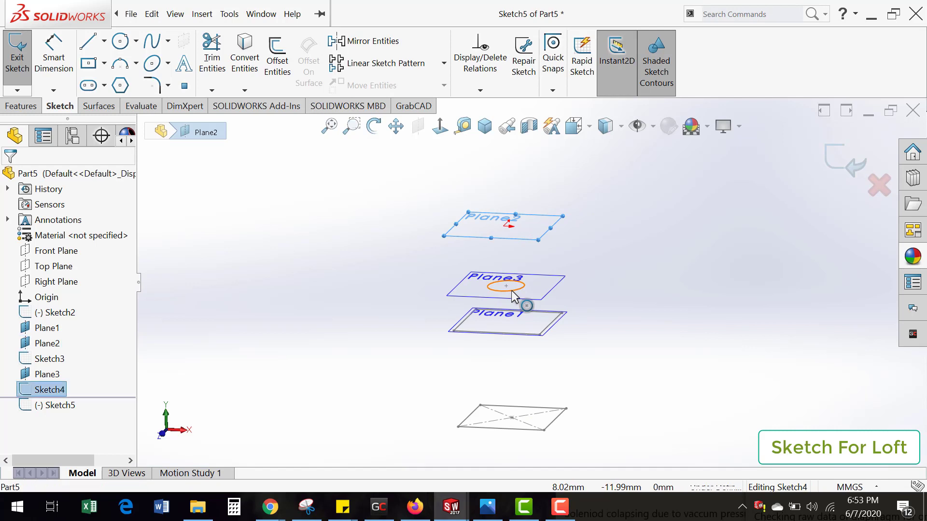
{"action": "left_click", "coordinate": [244, 62]}
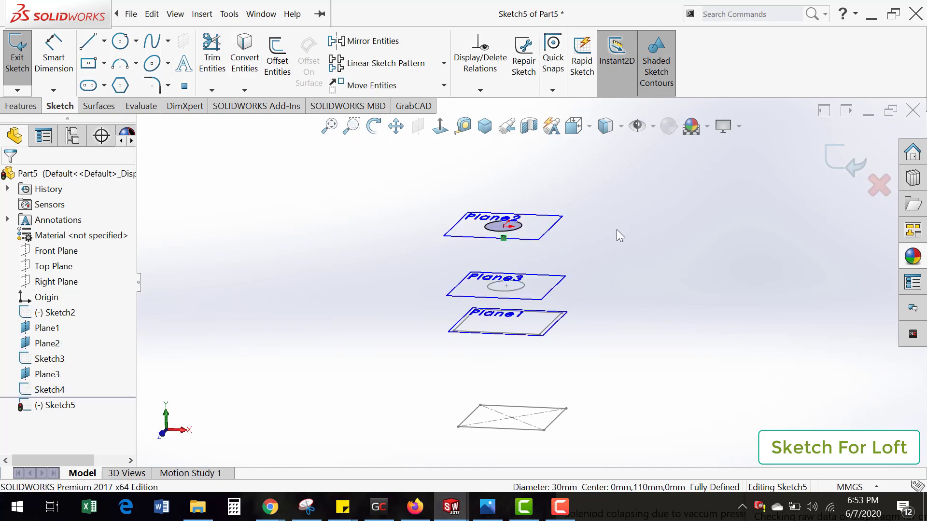
{"action": "left_click", "coordinate": [855, 166]}
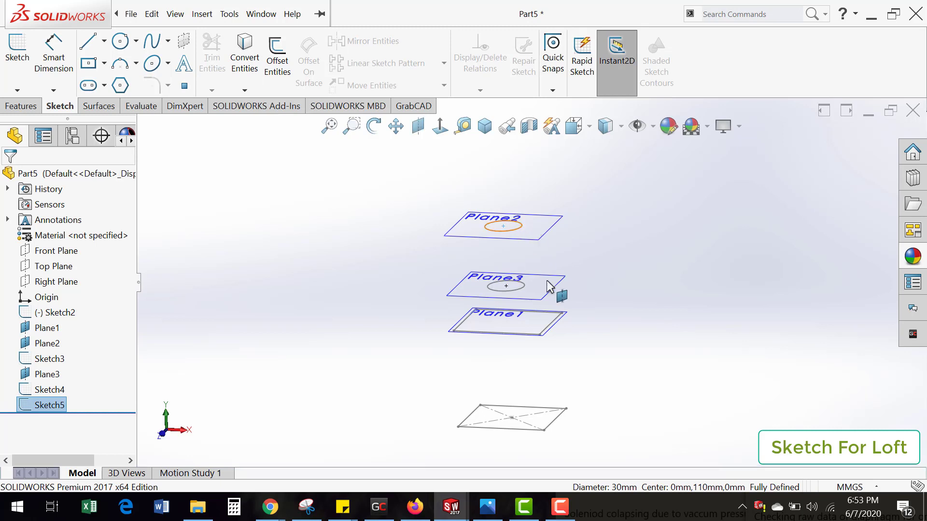
Step: Start a Lofted Boss/Base with the circles on Plane2 and Plane3 as profiles
{"action": "mouse_move", "coordinate": [538, 348]}
{"action": "middle_mouse_down"}
{"action": "mouse_move", "coordinate": [534, 306]}
{"action": "mouse_move", "coordinate": [523, 345]}
{"action": "middle_mouse_up"}
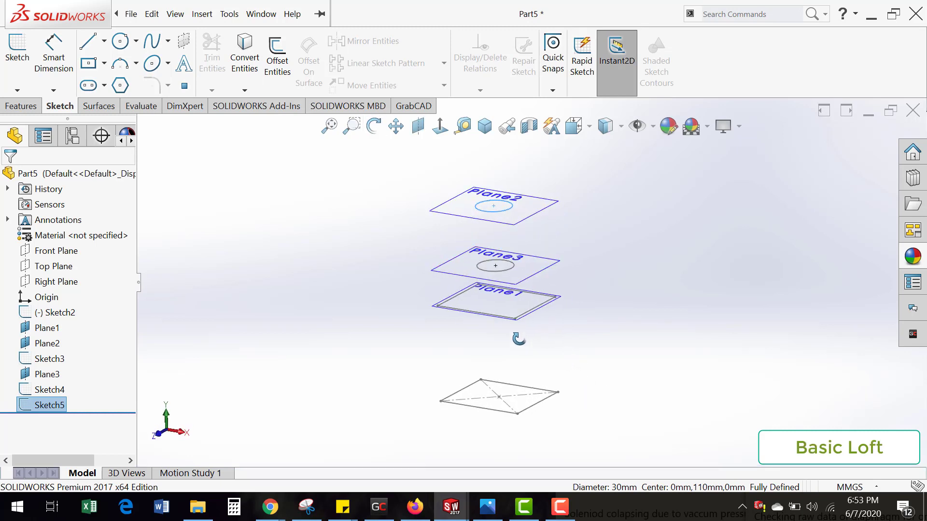
{"action": "left_click", "coordinate": [21, 106]}
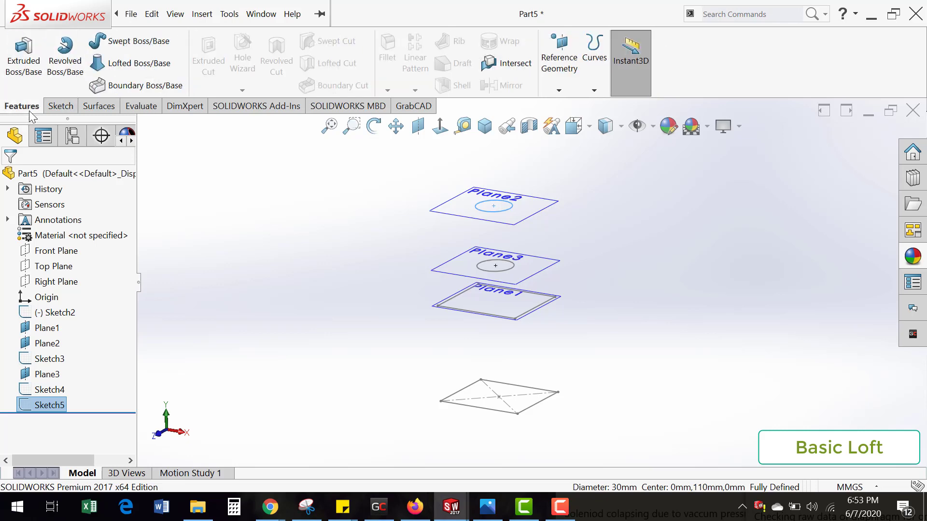
{"action": "left_click", "coordinate": [136, 68]}
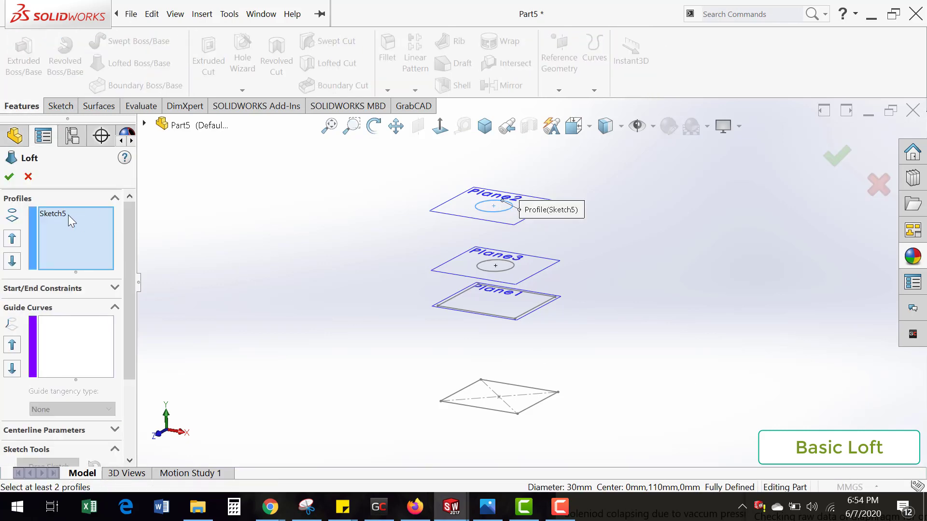
{"action": "left_click", "coordinate": [505, 271]}
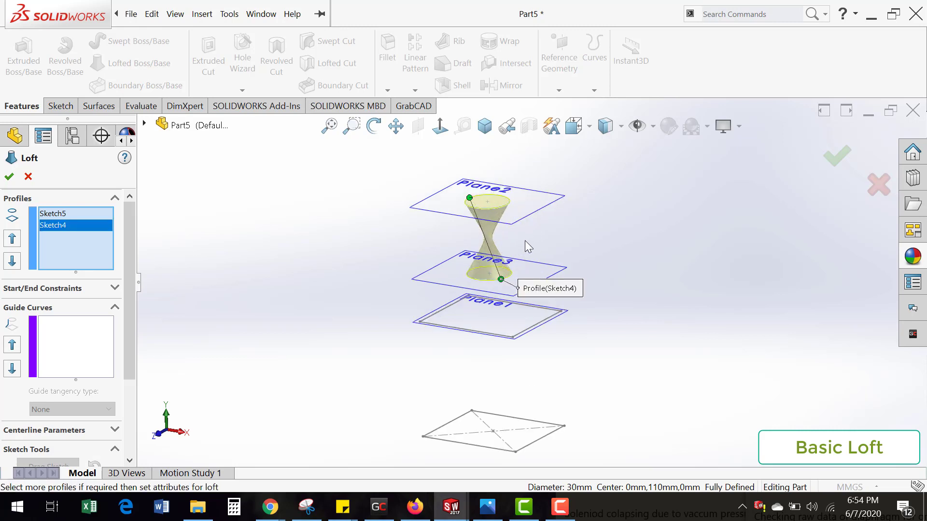
Step: Move the loft connector on the Plane2 circle into line with the connector on the Plane3 circle to remove the twist
{"action": "scroll", "coordinate": [525, 241], "scroll_direction": "down", "scroll_amount": 3}
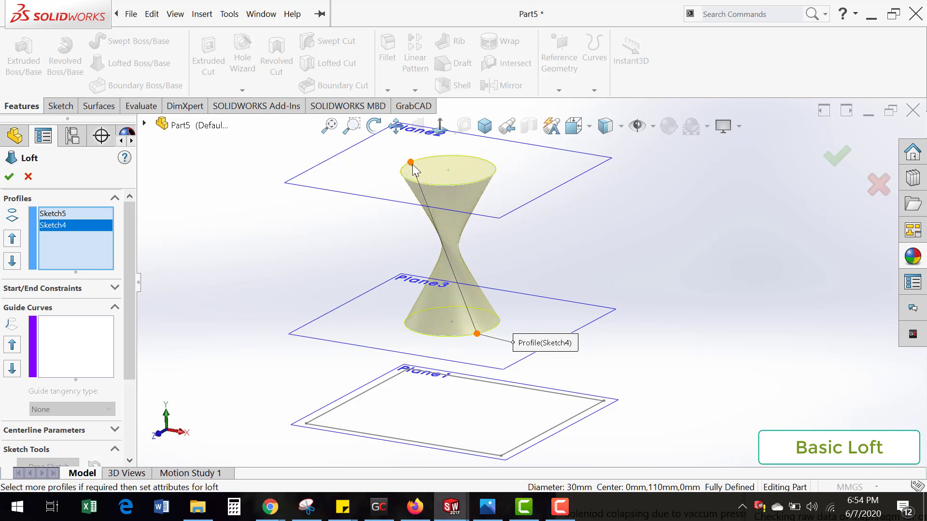
{"action": "left_click_drag", "start_coordinate": [411, 165], "coordinate": [488, 238]}
{"action": "mouse_move", "coordinate": [489, 238]}
{"action": "middle_mouse_down"}
{"action": "mouse_move", "coordinate": [517, 310]}
{"action": "mouse_move", "coordinate": [493, 321]}
{"action": "mouse_move", "coordinate": [552, 357]}
{"action": "mouse_move", "coordinate": [525, 341]}
{"action": "middle_mouse_up"}
Step: Add the Plane1 rectangle and the base rectangle as loft profiles at matching corners and create the loft
{"action": "scroll", "coordinate": [532, 373], "scroll_direction": "up", "scroll_amount": 4}
{"action": "scroll", "coordinate": [528, 346], "scroll_direction": "down", "scroll_amount": 2}
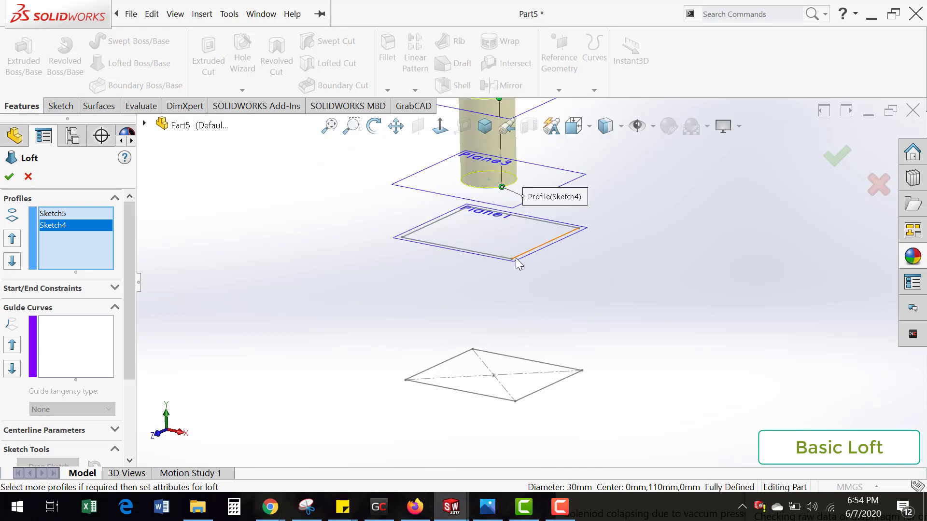
{"action": "left_click", "coordinate": [518, 257]}
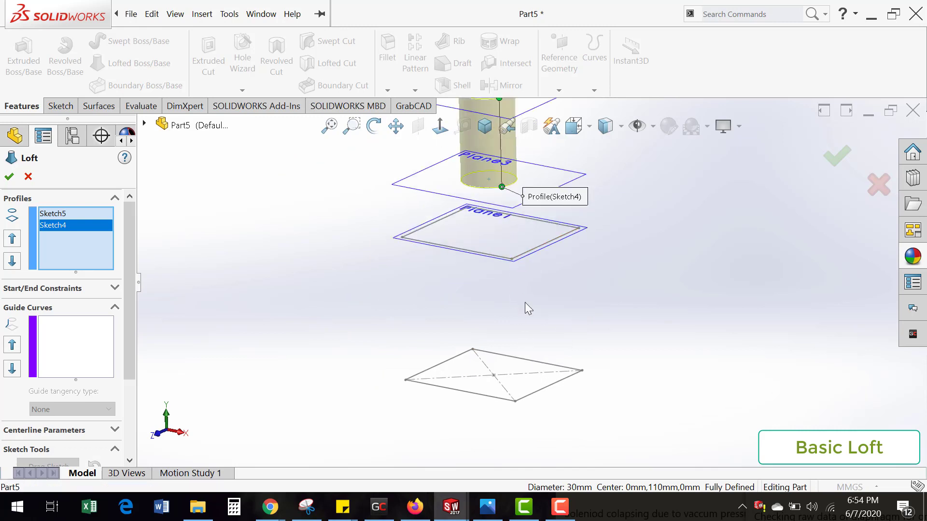
{"action": "left_click", "coordinate": [521, 405]}
{"action": "scroll", "coordinate": [611, 366], "scroll_direction": "up", "scroll_amount": 3}
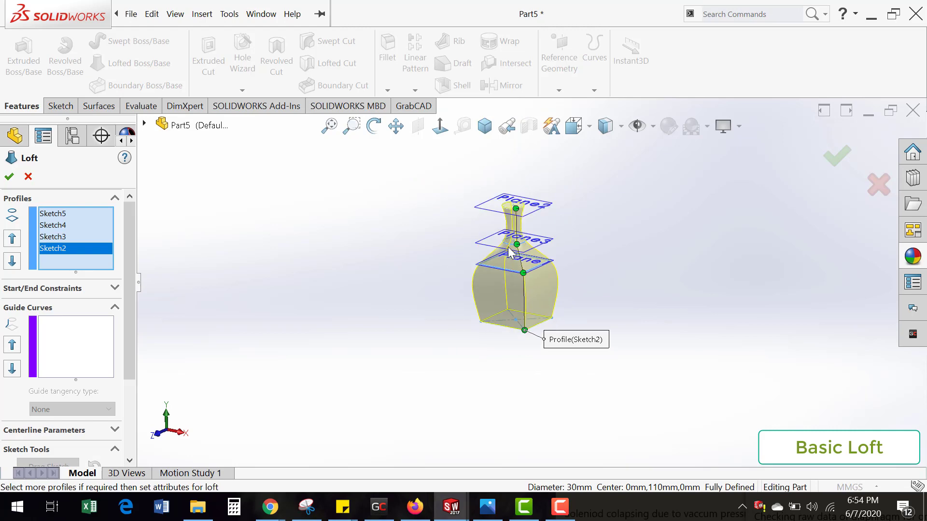
{"action": "scroll", "coordinate": [573, 328], "scroll_direction": "down", "scroll_amount": 3}
{"action": "middle_click_drag", "start_coordinate": [571, 267], "coordinate": [572, 344]}
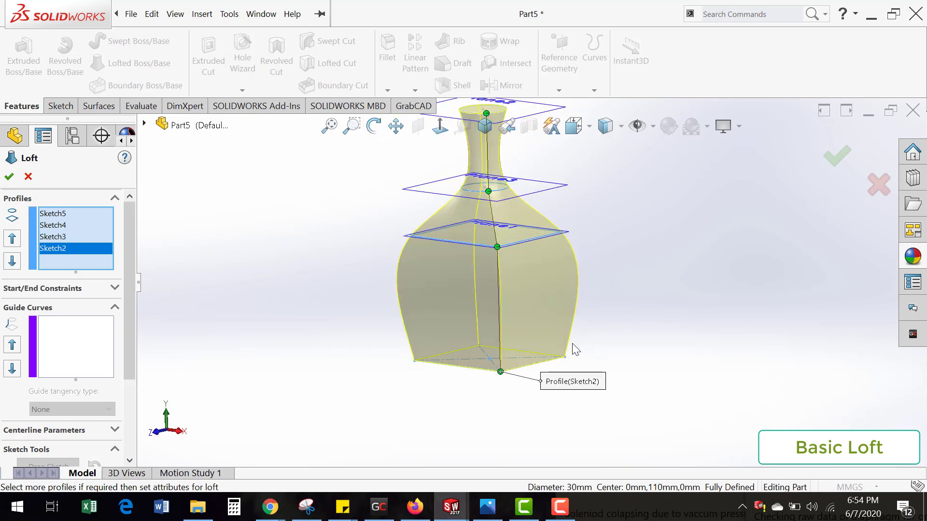
{"action": "middle_click_drag", "start_coordinate": [519, 236], "coordinate": [526, 279]}
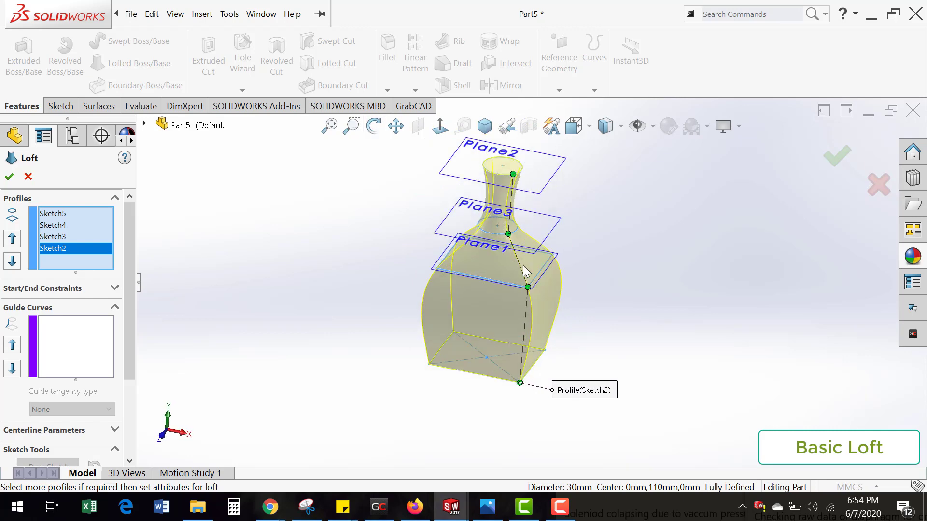
{"action": "scroll", "coordinate": [516, 243], "scroll_direction": "down", "scroll_amount": 2}
{"action": "middle_click_drag", "start_coordinate": [516, 242], "coordinate": [526, 261]}
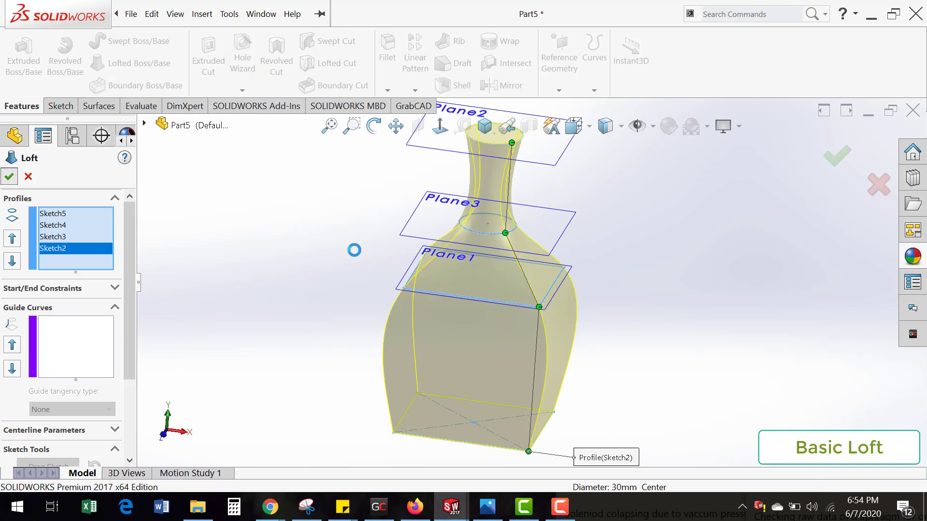
{"action": "middle_click_drag", "start_coordinate": [610, 387], "coordinate": [476, 298]}
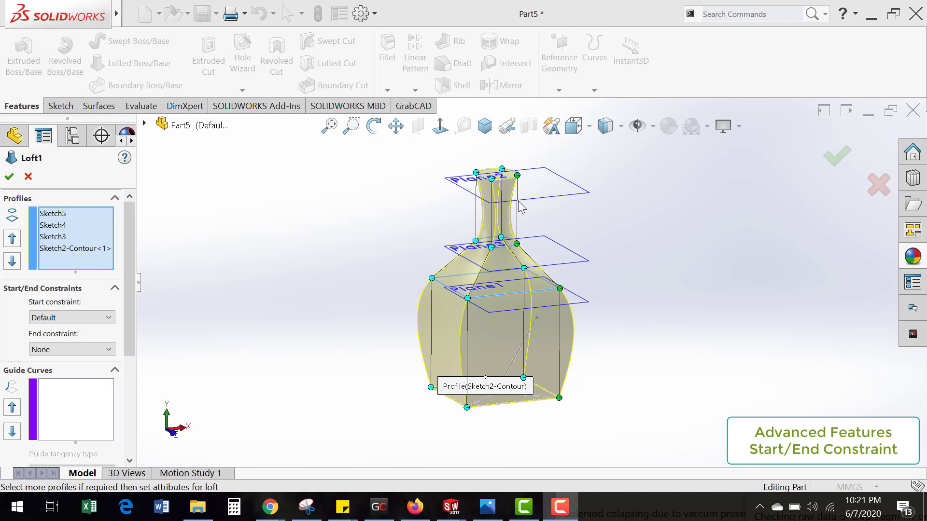
Step: Set the loft's start constraint to Normal To Profile and inspect the top of the neck
{"action": "scroll", "coordinate": [521, 207], "scroll_direction": "down", "scroll_amount": 2}
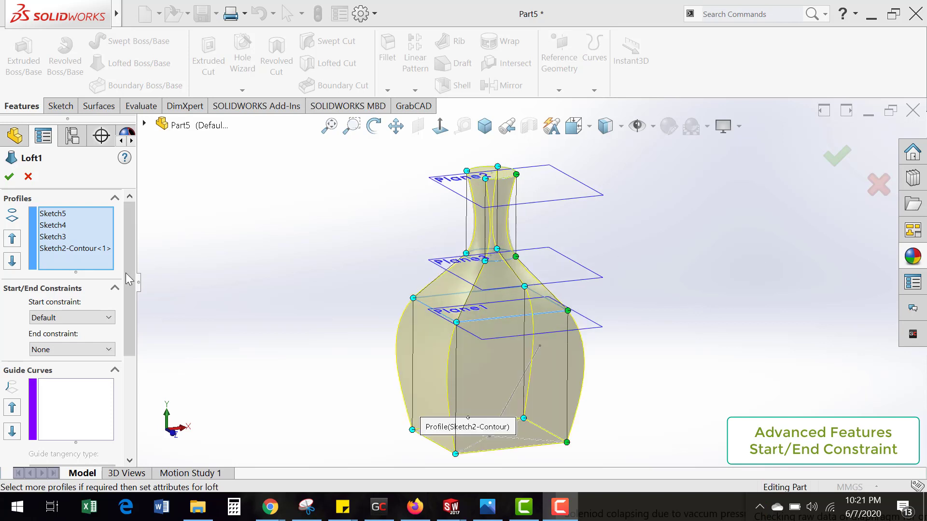
{"action": "left_click", "coordinate": [106, 319]}
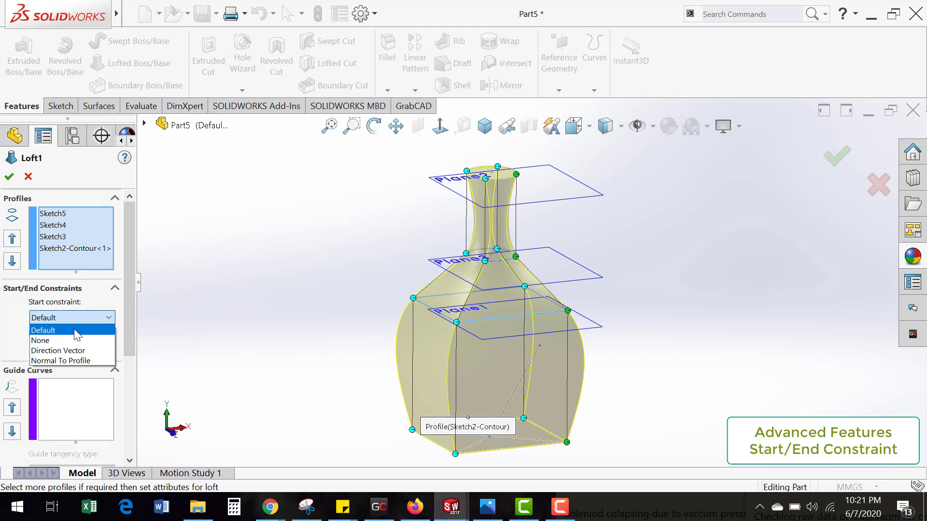
{"action": "left_click", "coordinate": [77, 361]}
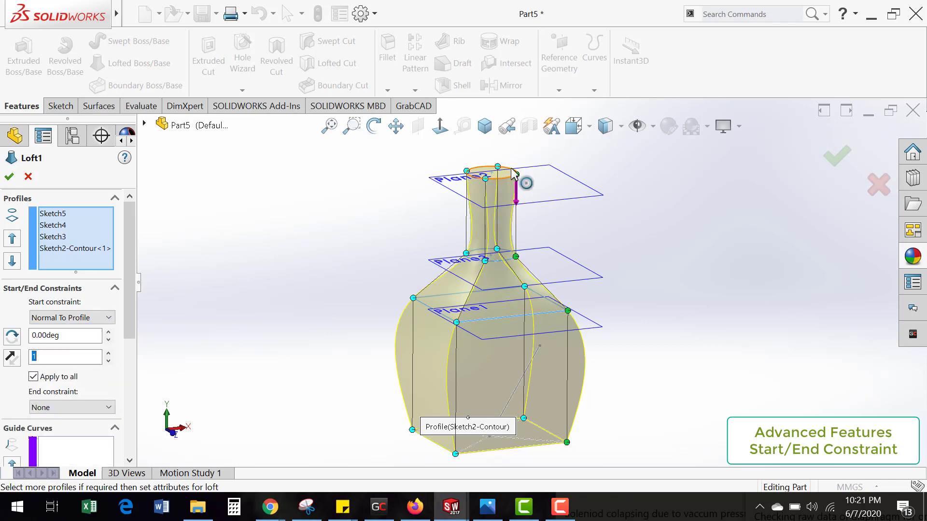
{"action": "scroll", "coordinate": [515, 182], "scroll_direction": "down", "scroll_amount": 2}
{"action": "scroll", "coordinate": [514, 179], "scroll_direction": "down", "scroll_amount": 3}
{"action": "middle_click_drag", "start_coordinate": [498, 218], "coordinate": [489, 204]}
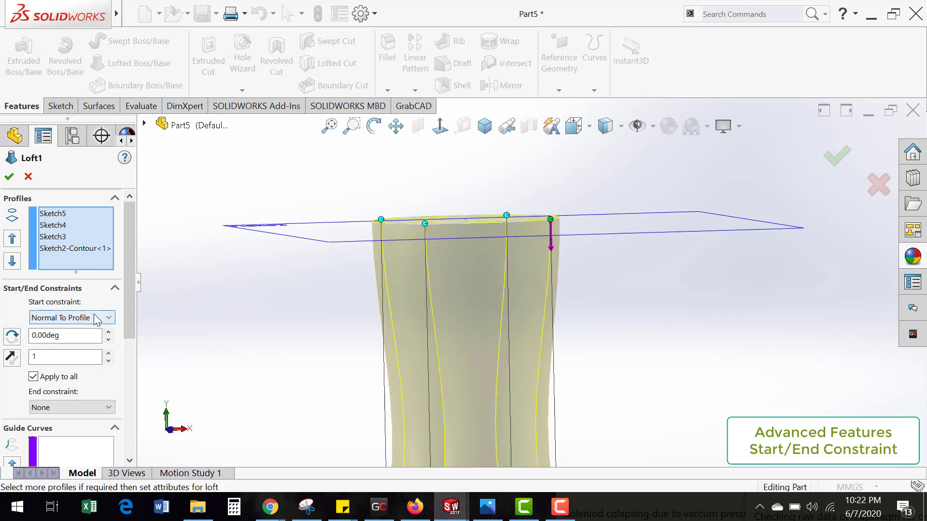
Step: Set the loft's start constraint back to Default and compare the neck's shape
{"action": "left_click", "coordinate": [72, 318]}
{"action": "left_click", "coordinate": [71, 331]}
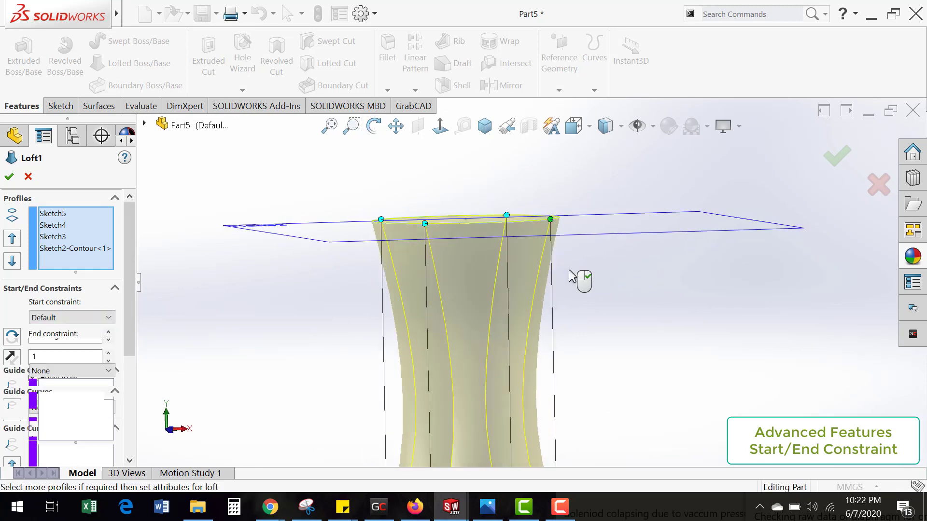
{"action": "middle_click_drag", "start_coordinate": [573, 271], "coordinate": [546, 257]}
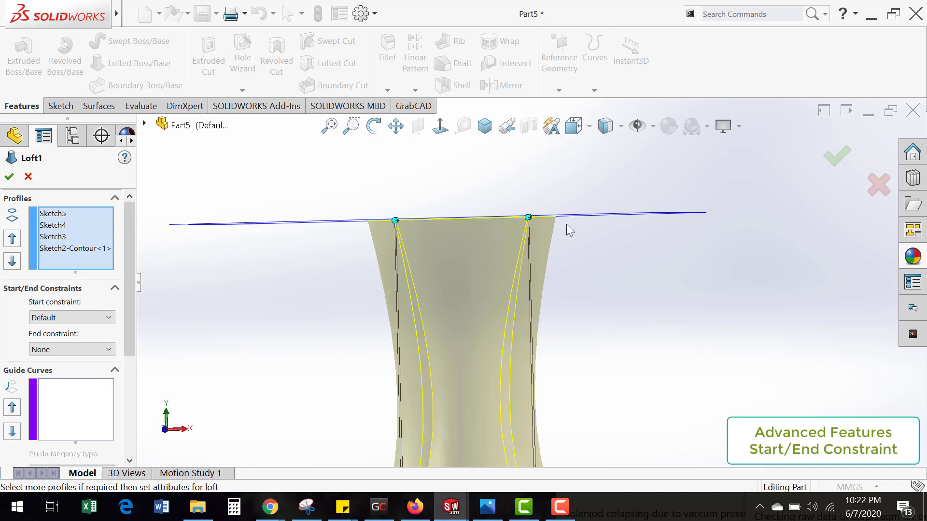
Step: Set the loft's start constraint to Normal To Profile with a tangent length of 2 and inspect the bottle
{"action": "left_click", "coordinate": [105, 317]}
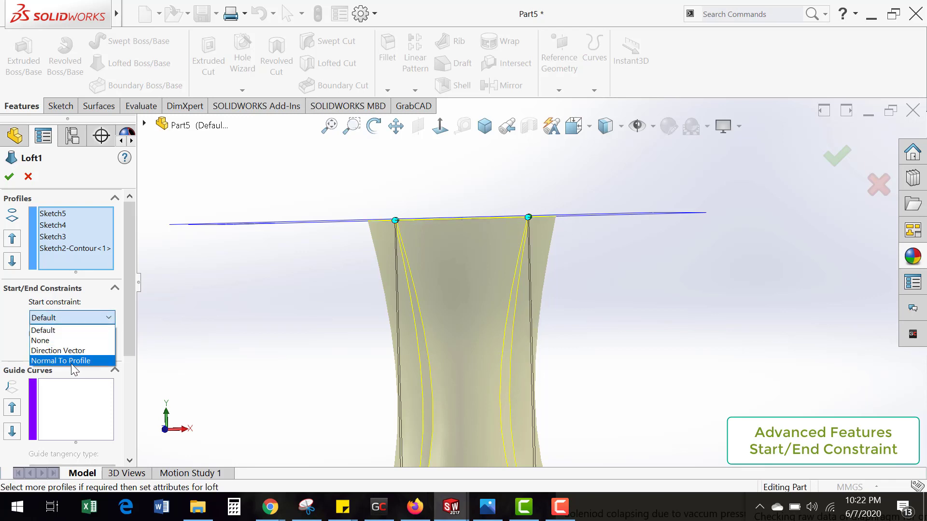
{"action": "left_click", "coordinate": [71, 362]}
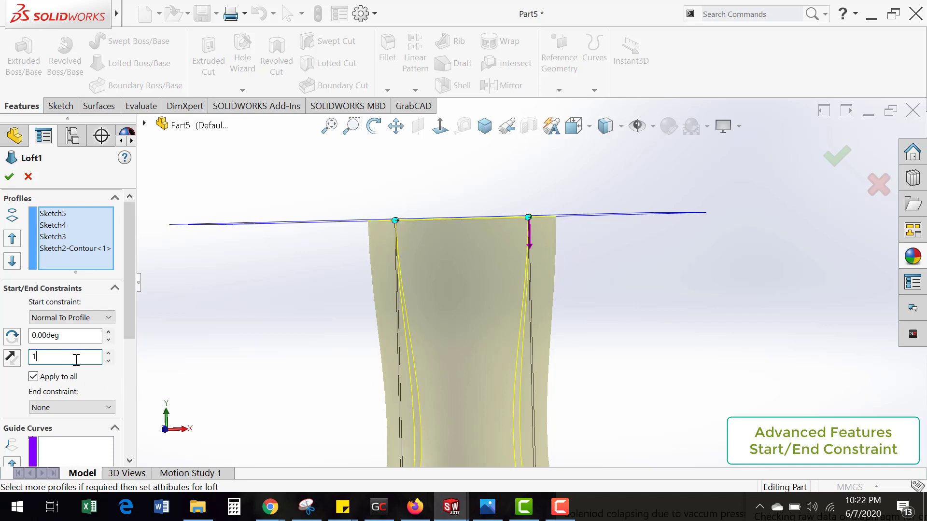
{"action": "type", "text": "2"}
{"action": "middle_click_drag", "start_coordinate": [637, 303], "coordinate": [592, 230]}
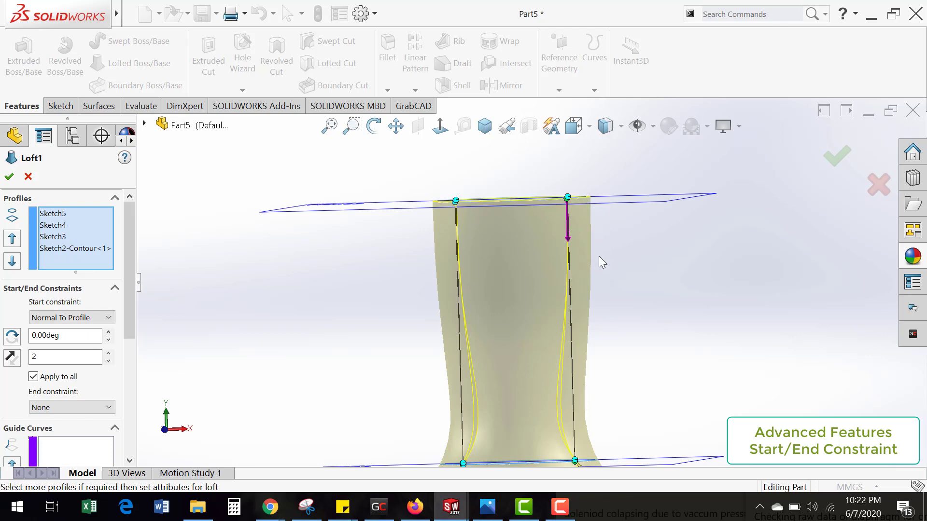
{"action": "middle_click_drag", "start_coordinate": [605, 277], "coordinate": [607, 309]}
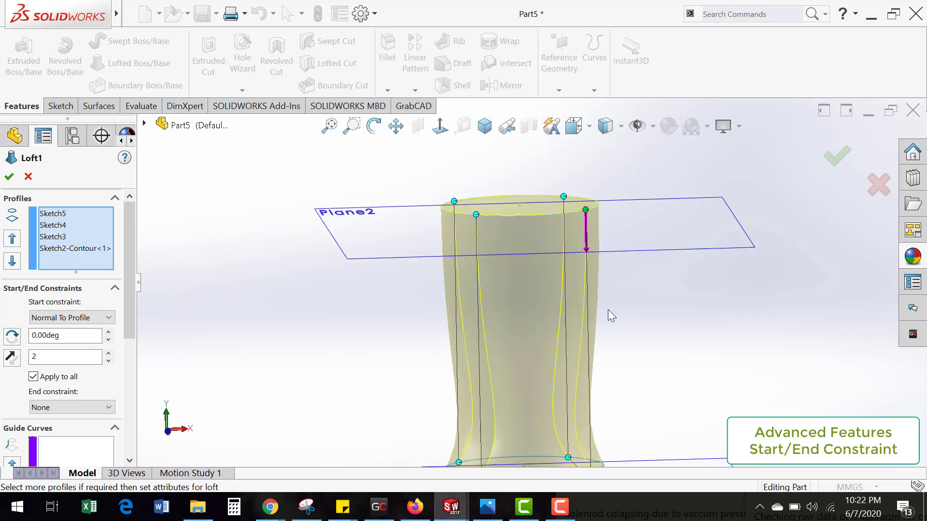
{"action": "scroll", "coordinate": [606, 310], "scroll_direction": "up", "scroll_amount": 2}
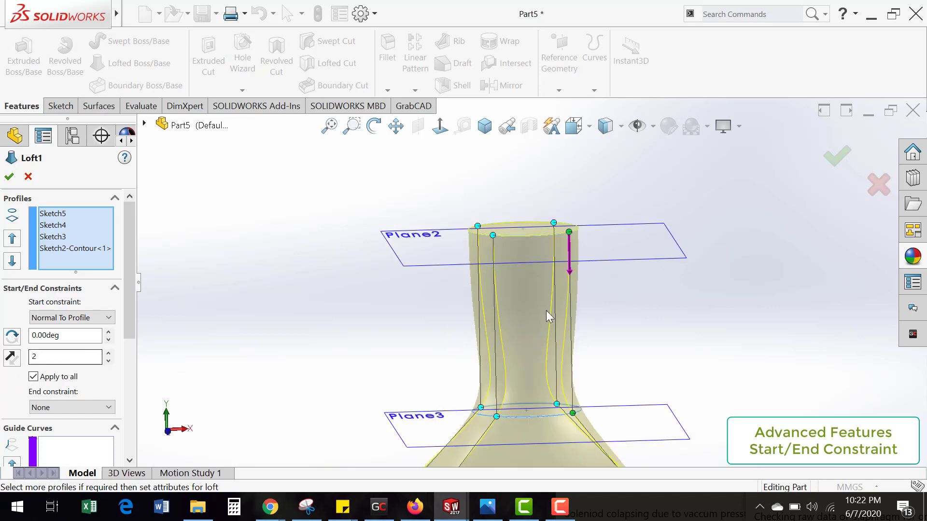
{"action": "scroll", "coordinate": [561, 286], "scroll_direction": "down", "scroll_amount": 1}
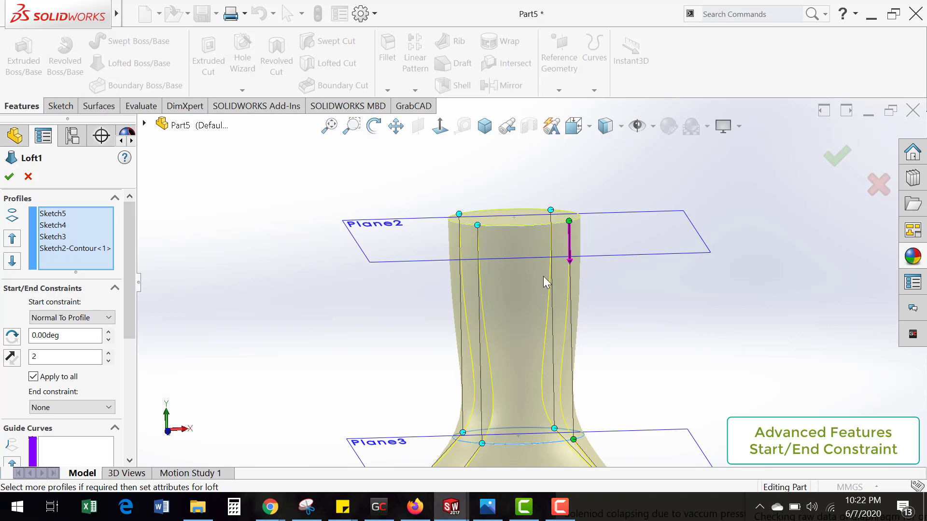
{"action": "scroll", "coordinate": [544, 276], "scroll_direction": "up", "scroll_amount": 4}
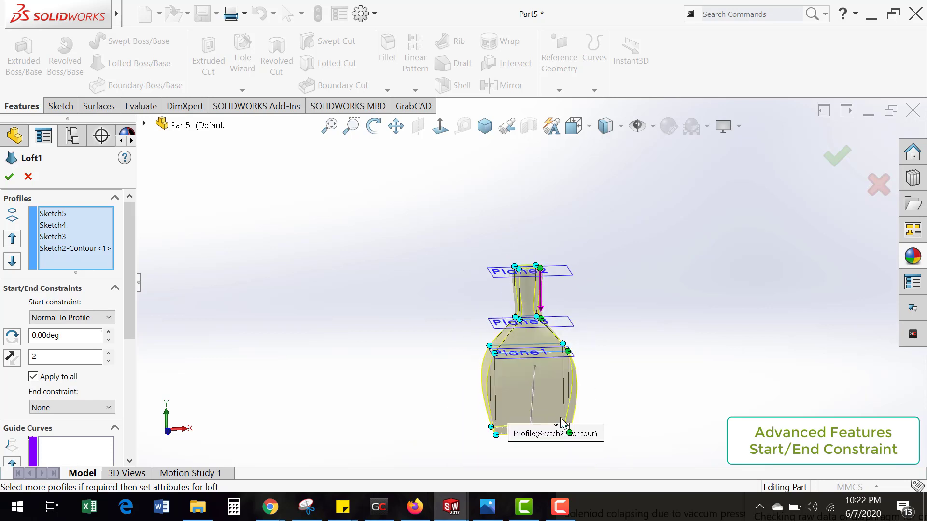
{"action": "scroll", "coordinate": [560, 428], "scroll_direction": "down", "scroll_amount": 3}
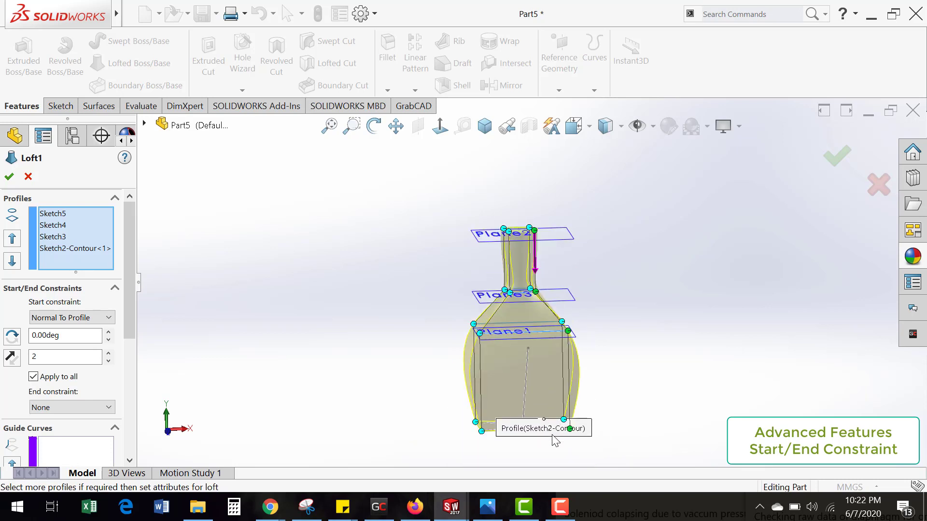
Step: Reset the loft's start constraint to Default and set its end constraint to Normal To Profile
{"action": "left_click", "coordinate": [87, 317]}
{"action": "left_click", "coordinate": [70, 328]}
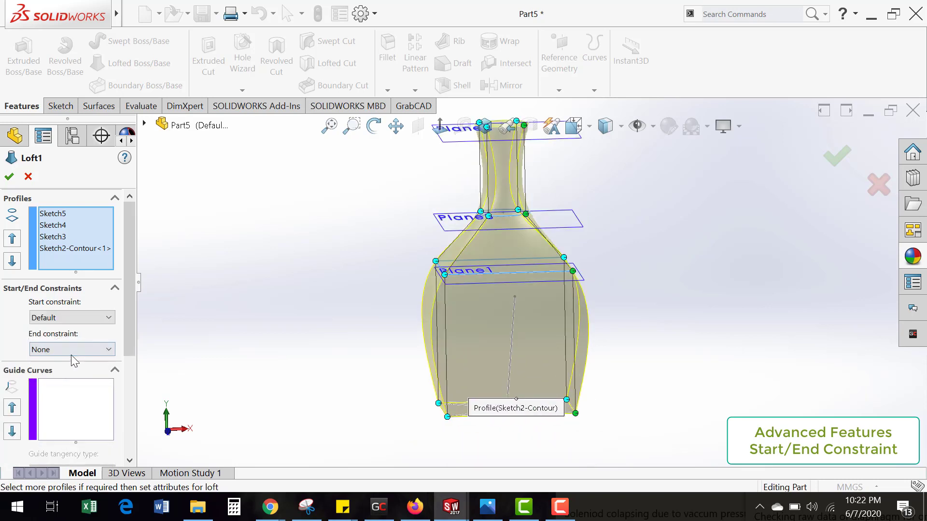
{"action": "left_click", "coordinate": [73, 349]}
{"action": "left_click", "coordinate": [68, 395]}
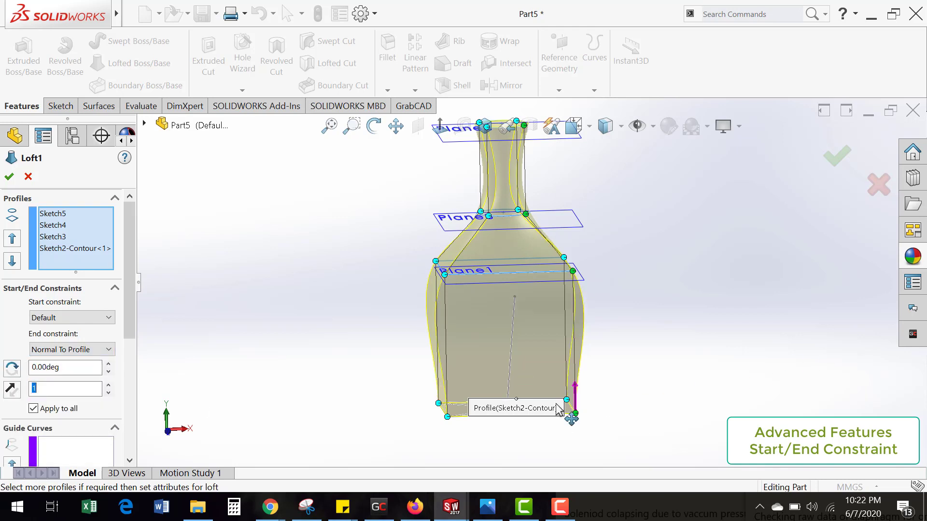
Step: Lengthen the end constraint's tangent at the bottle base to about 2.93 and inspect the body's shape
{"action": "scroll", "coordinate": [577, 394], "scroll_direction": "down", "scroll_amount": 3}
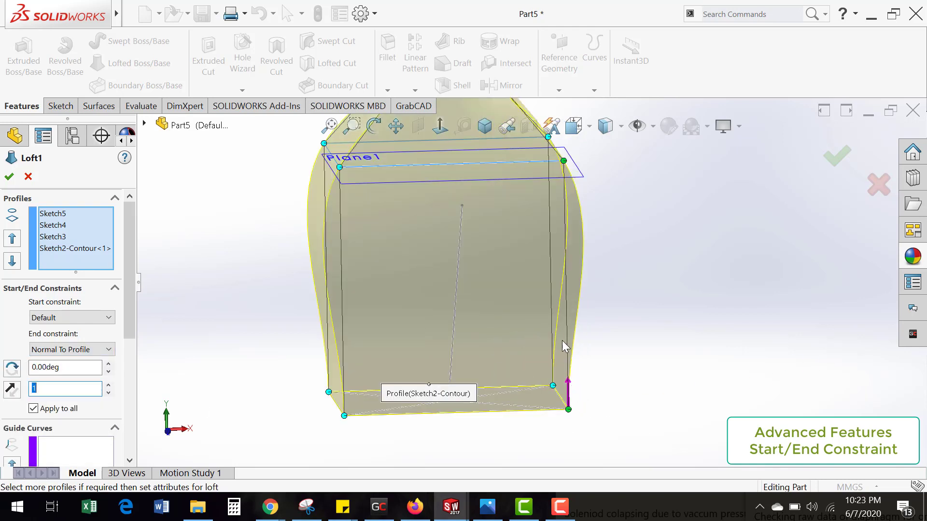
{"action": "left_click_drag", "start_coordinate": [569, 378], "coordinate": [567, 359]}
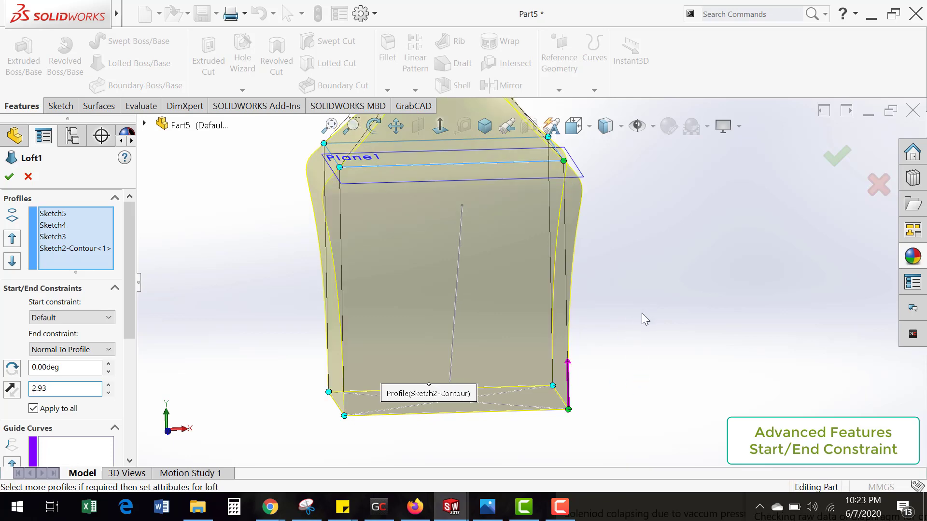
{"action": "scroll", "coordinate": [624, 352], "scroll_direction": "up", "scroll_amount": 4}
{"action": "scroll", "coordinate": [535, 286], "scroll_direction": "up", "scroll_amount": 2}
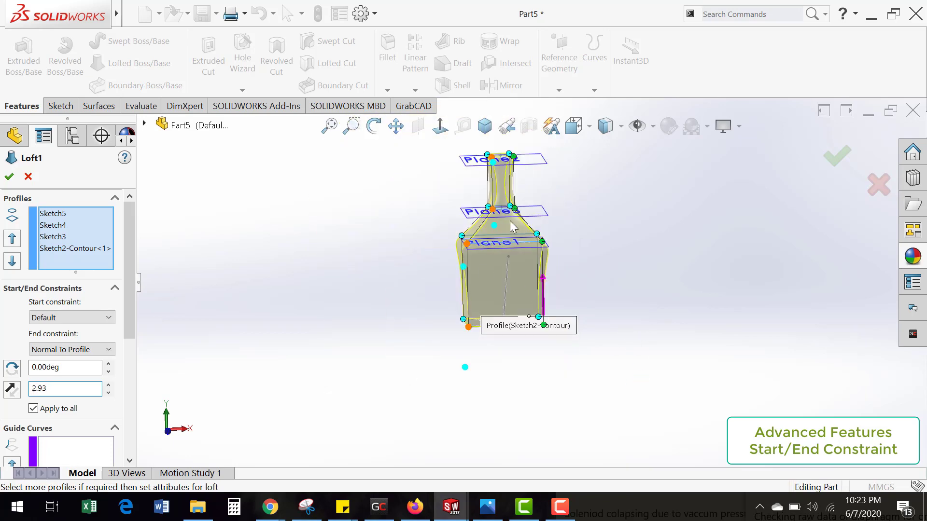
{"action": "scroll", "coordinate": [510, 227], "scroll_direction": "down", "scroll_amount": 3}
{"action": "mouse_move", "coordinate": [523, 310]}
{"action": "middle_mouse_down"}
{"action": "mouse_move", "coordinate": [539, 309]}
{"action": "mouse_move", "coordinate": [519, 317]}
{"action": "mouse_move", "coordinate": [527, 322]}
{"action": "middle_mouse_up"}
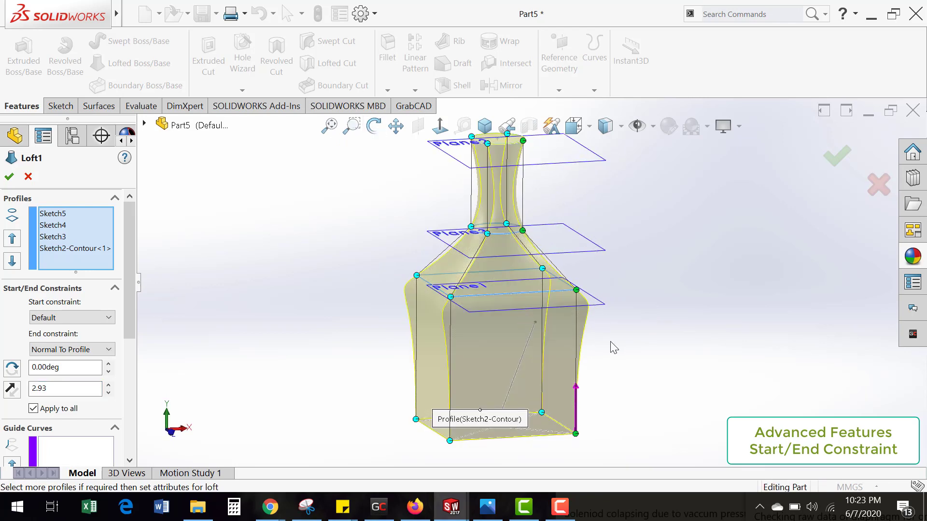
Step: Set the end constraint to Default and the start constraint to Direction Vector along the slanted sketch line
{"action": "left_click", "coordinate": [88, 350]}
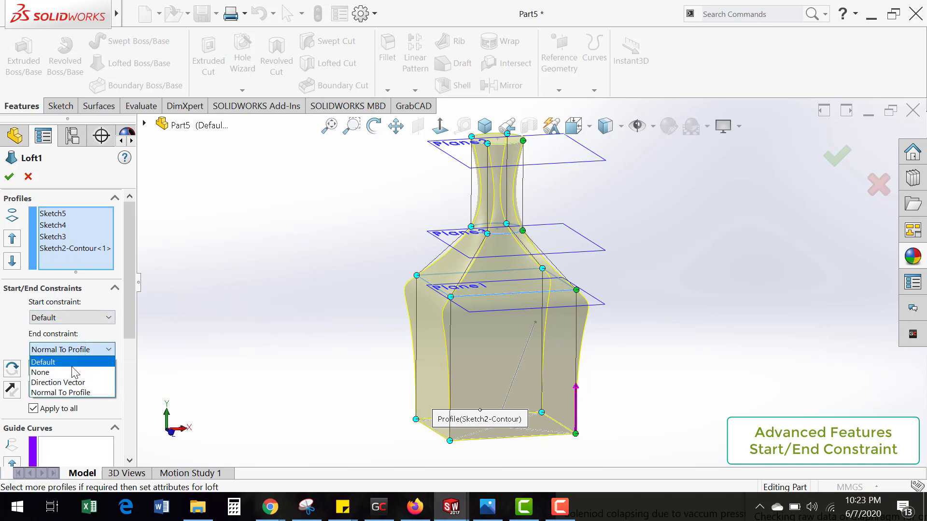
{"action": "left_click", "coordinate": [79, 361]}
{"action": "left_click", "coordinate": [83, 319]}
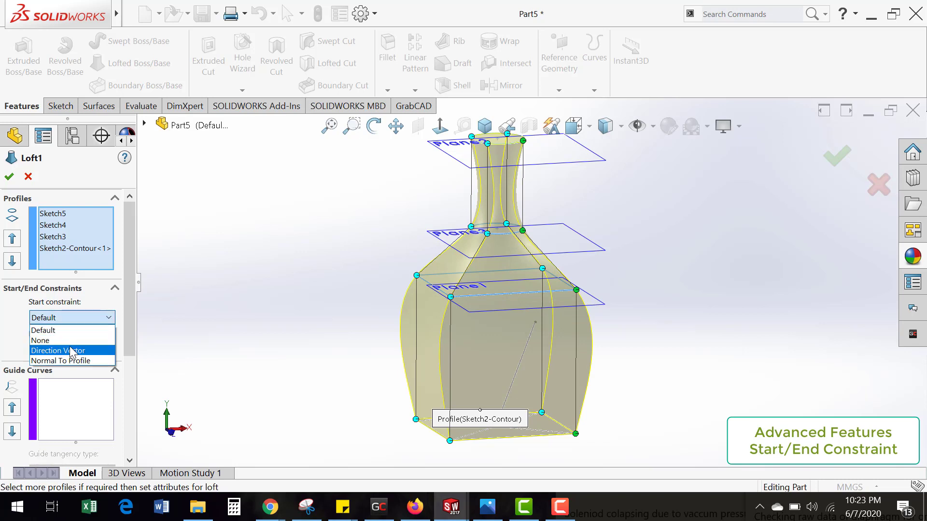
{"action": "left_click", "coordinate": [75, 348]}
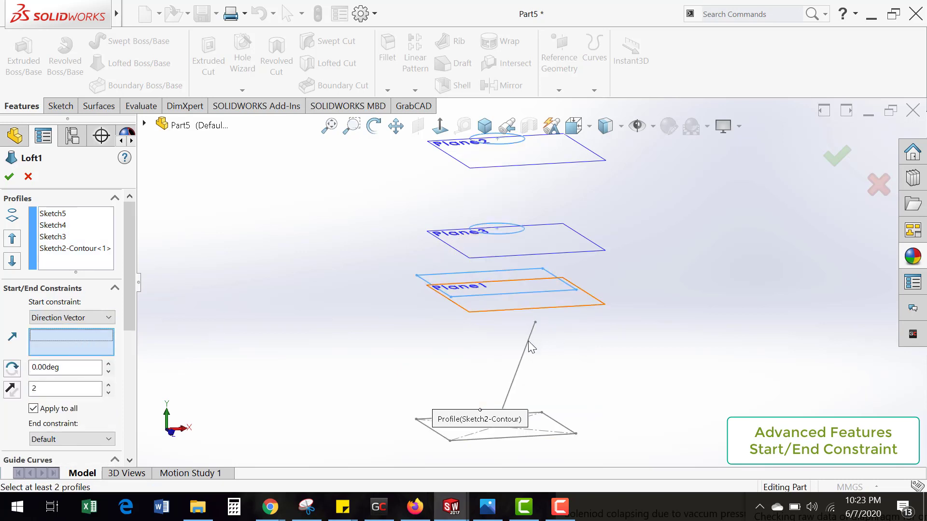
{"action": "scroll", "coordinate": [543, 357], "scroll_direction": "up", "scroll_amount": 2}
{"action": "scroll", "coordinate": [527, 279], "scroll_direction": "down", "scroll_amount": 2}
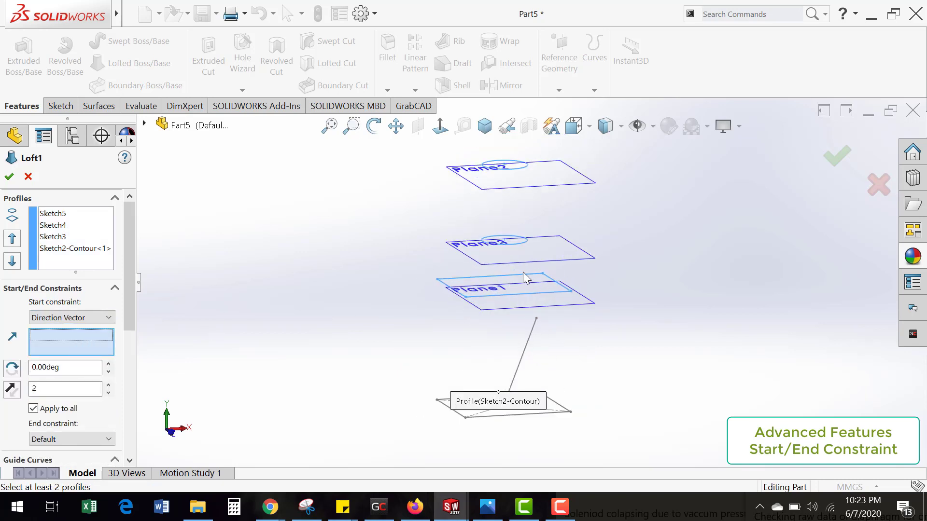
{"action": "scroll", "coordinate": [527, 280], "scroll_direction": "up", "scroll_amount": 1}
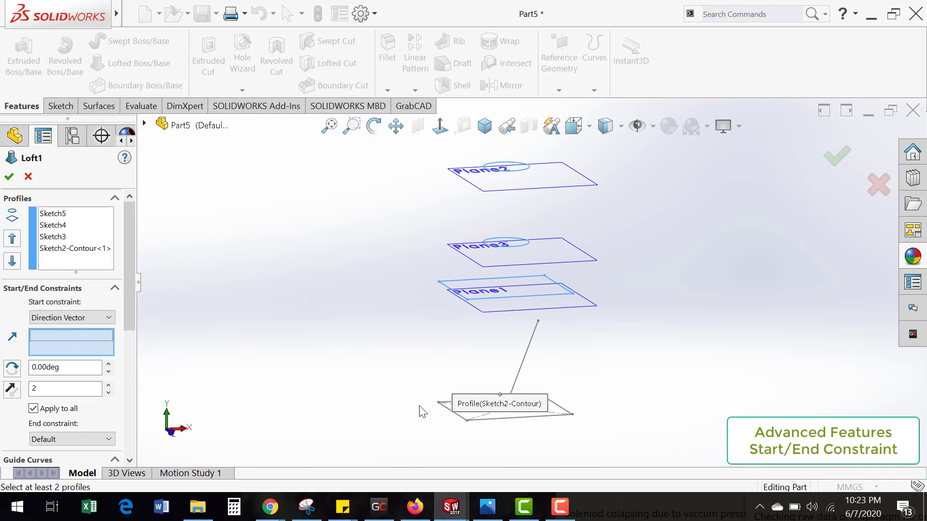
{"action": "left_click", "coordinate": [526, 367]}
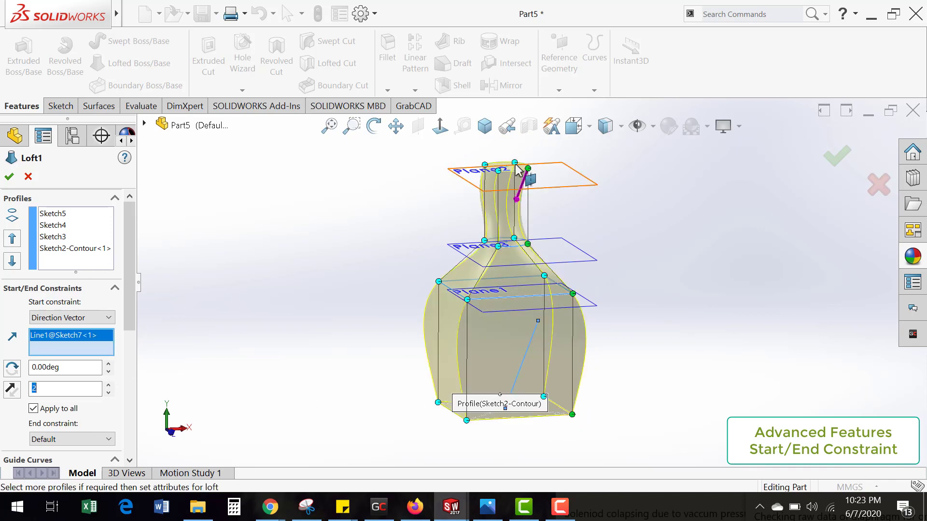
Step: Examine the neck's shape against the slanted direction line from the front and the side
{"action": "scroll", "coordinate": [527, 170], "scroll_direction": "down", "scroll_amount": 3}
{"action": "mouse_move", "coordinate": [533, 243]}
{"action": "middle_mouse_down"}
{"action": "mouse_move", "coordinate": [525, 236]}
{"action": "mouse_move", "coordinate": [530, 242]}
{"action": "middle_mouse_up"}
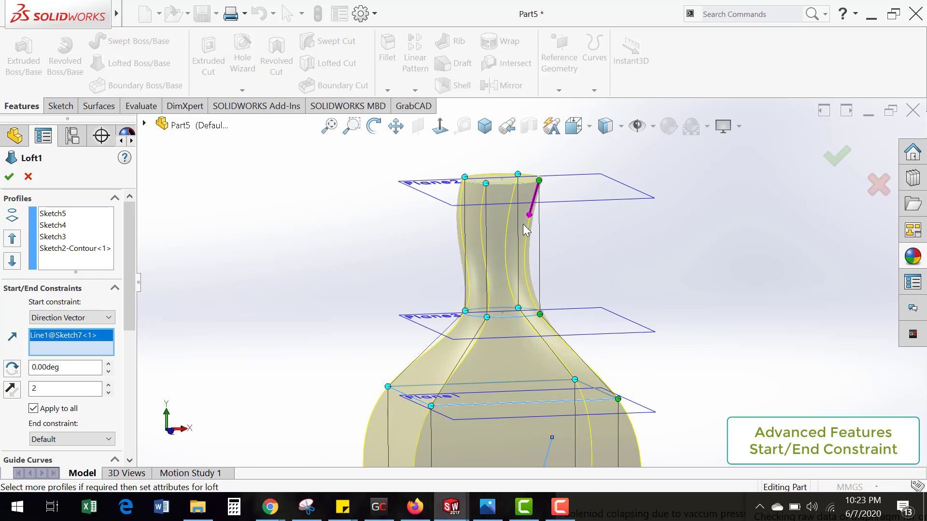
{"action": "scroll", "coordinate": [537, 262], "scroll_direction": "up", "scroll_amount": 2}
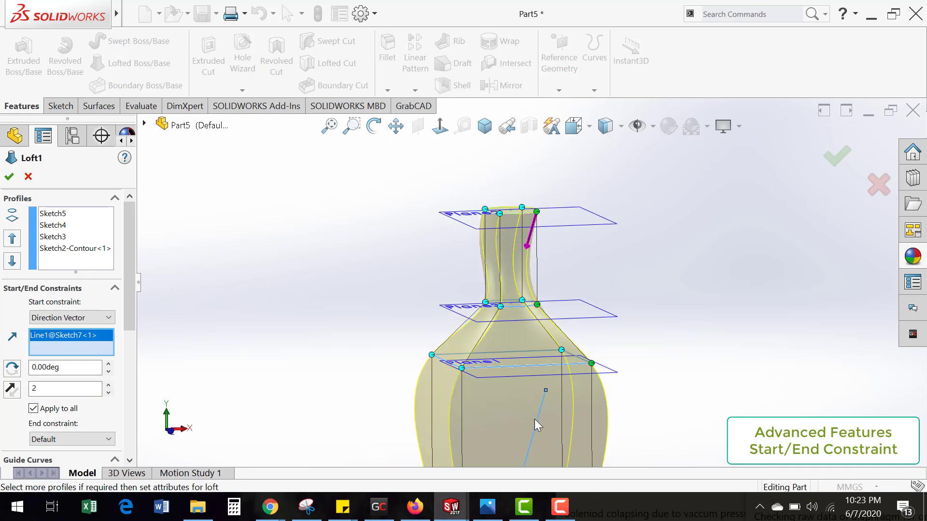
{"action": "middle_click_drag", "start_coordinate": [526, 236], "coordinate": [563, 283]}
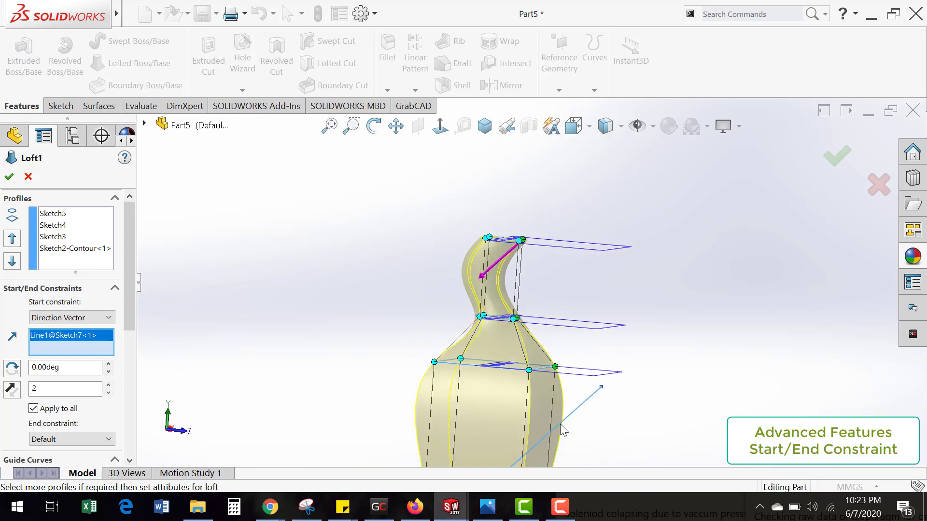
{"action": "scroll", "coordinate": [532, 437], "scroll_direction": "up", "scroll_amount": 2}
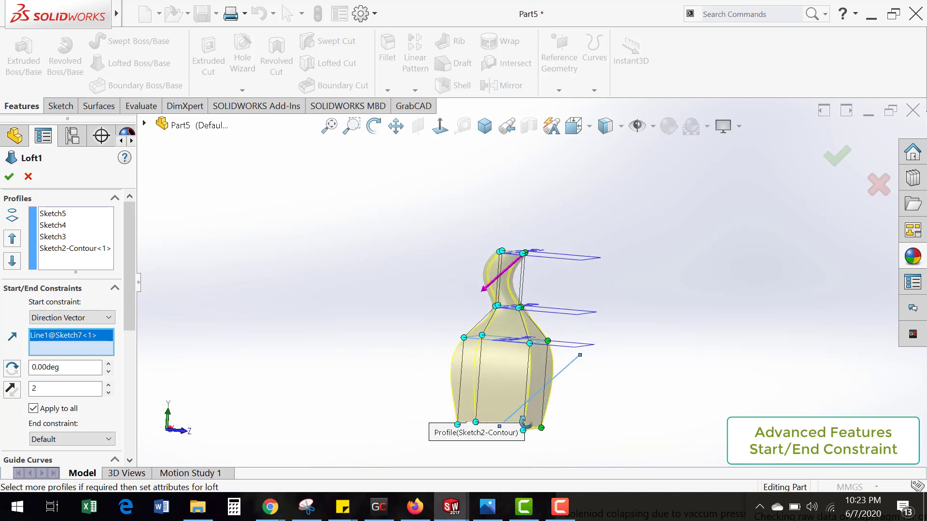
{"action": "middle_click_drag", "start_coordinate": [525, 423], "coordinate": [508, 360]}
{"action": "scroll", "coordinate": [506, 299], "scroll_direction": "down", "scroll_amount": 2}
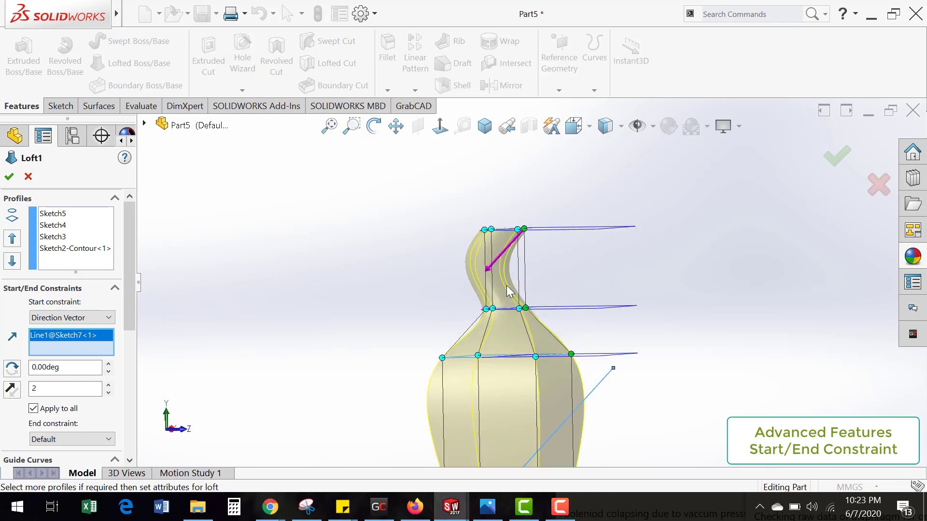
{"action": "scroll", "coordinate": [507, 287], "scroll_direction": "down", "scroll_amount": 2}
{"action": "scroll", "coordinate": [503, 279], "scroll_direction": "down", "scroll_amount": 2}
Step: Lengthen the start constraint's tangent along the direction vector to about 2.43 and inspect the neck
{"action": "mouse_move", "coordinate": [504, 279]}
{"action": "middle_mouse_down"}
{"action": "mouse_move", "coordinate": [493, 220]}
{"action": "mouse_move", "coordinate": [504, 226]}
{"action": "middle_mouse_up"}
{"action": "left_click_drag", "start_coordinate": [505, 225], "coordinate": [509, 214]}
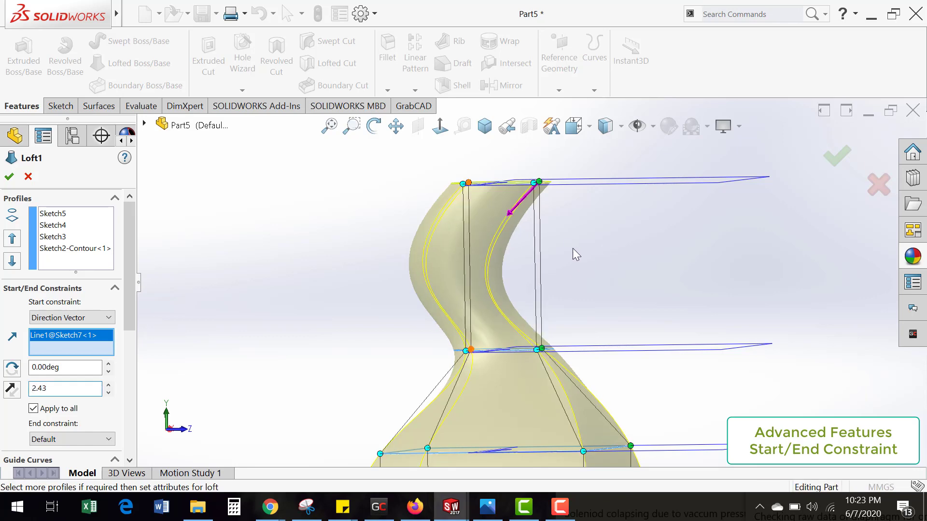
{"action": "mouse_move", "coordinate": [573, 250]}
{"action": "middle_mouse_down"}
{"action": "mouse_move", "coordinate": [572, 263]}
{"action": "mouse_move", "coordinate": [597, 238]}
{"action": "mouse_move", "coordinate": [582, 242]}
{"action": "mouse_move", "coordinate": [517, 320]}
{"action": "middle_mouse_up"}
{"action": "scroll", "coordinate": [581, 245], "scroll_direction": "up", "scroll_amount": 5}
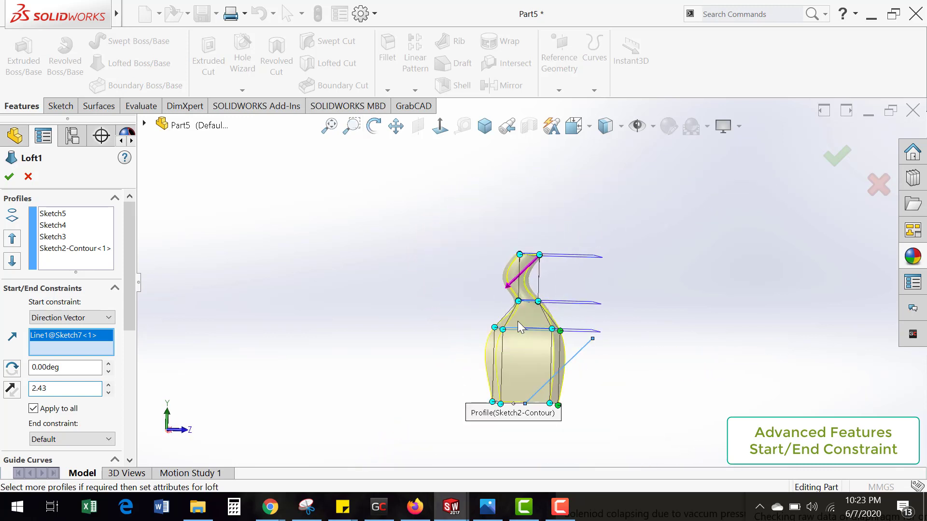
Step: Set the loft's start constraint back to Default and choose Default for the end constraint as well
{"action": "left_click", "coordinate": [89, 320]}
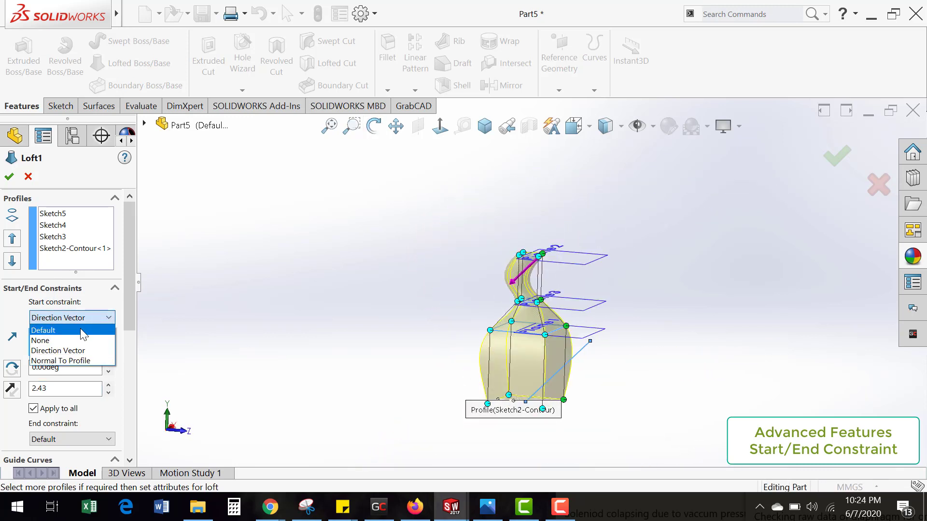
{"action": "left_click", "coordinate": [82, 329]}
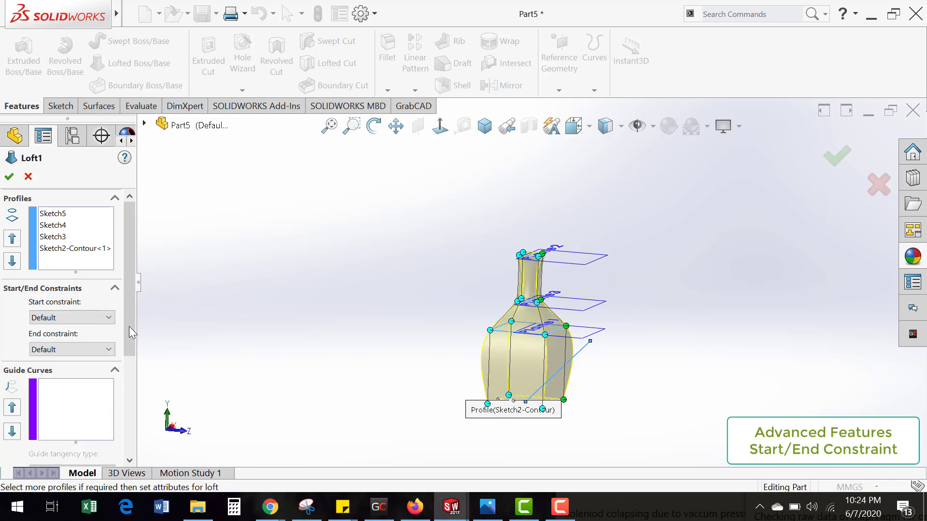
{"action": "left_click", "coordinate": [103, 351]}
{"action": "left_click", "coordinate": [48, 362]}
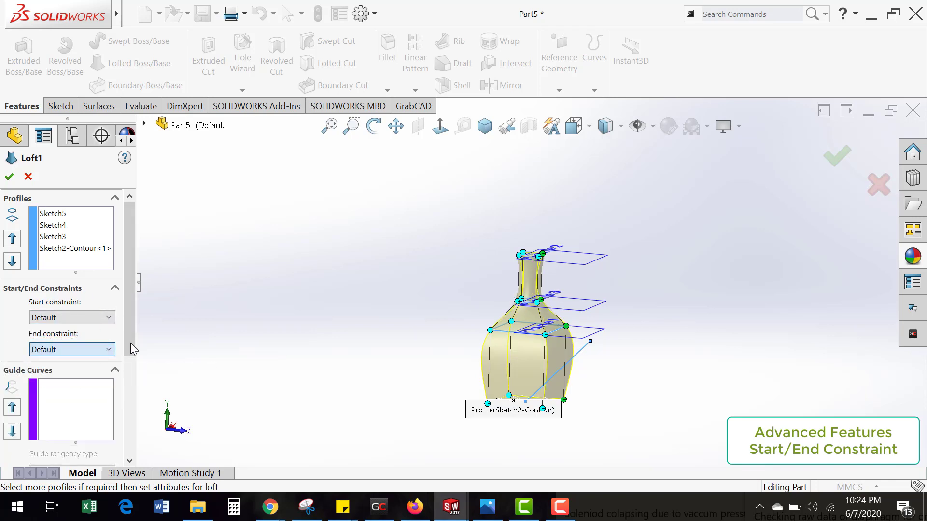
{"action": "scroll", "coordinate": [124, 400], "scroll_direction": "down", "scroll_amount": 3}
{"action": "scroll", "coordinate": [124, 400], "scroll_direction": "down", "scroll_amount": 4}
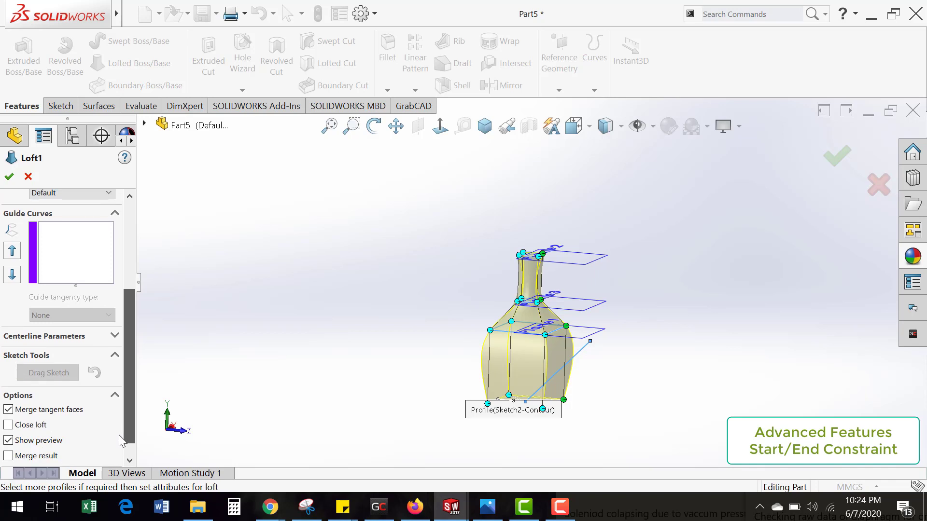
{"action": "scroll", "coordinate": [124, 407], "scroll_direction": "up", "scroll_amount": 1}
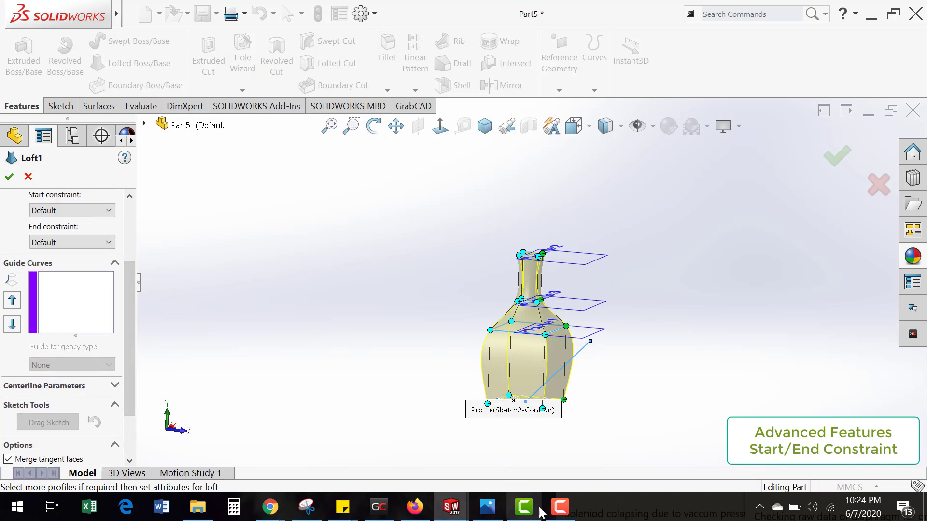
{"action": "left_click", "coordinate": [560, 507]}
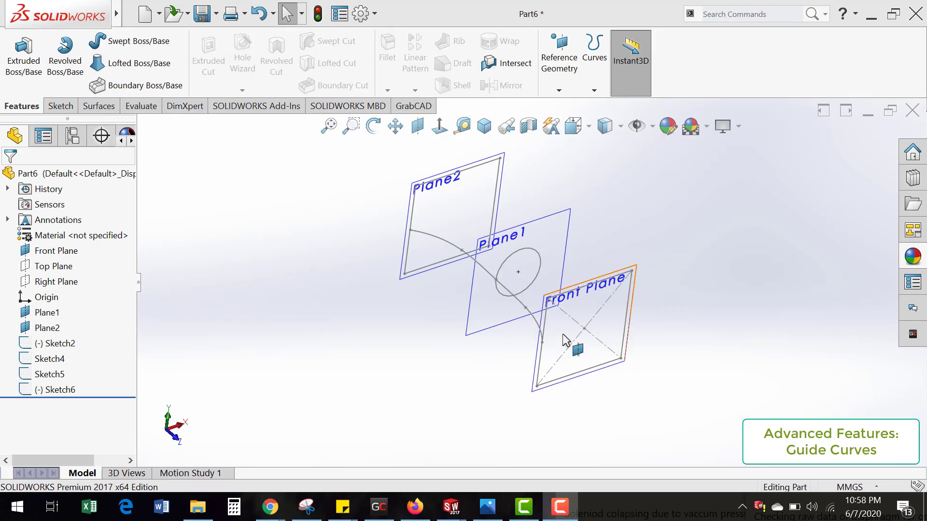
{"action": "middle_click_drag", "start_coordinate": [520, 373], "coordinate": [535, 367]}
{"action": "middle_click_drag", "start_coordinate": [483, 291], "coordinate": [482, 341]}
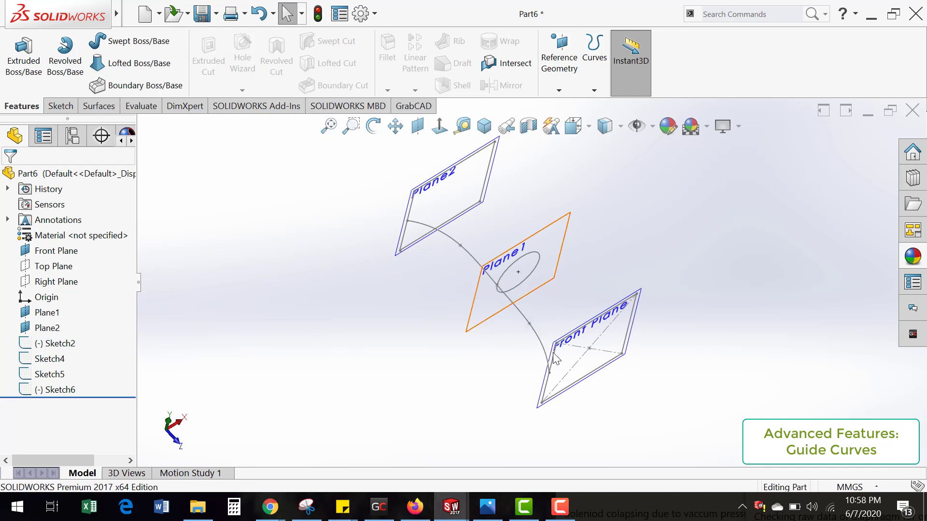
{"action": "middle_click_drag", "start_coordinate": [534, 353], "coordinate": [542, 335]}
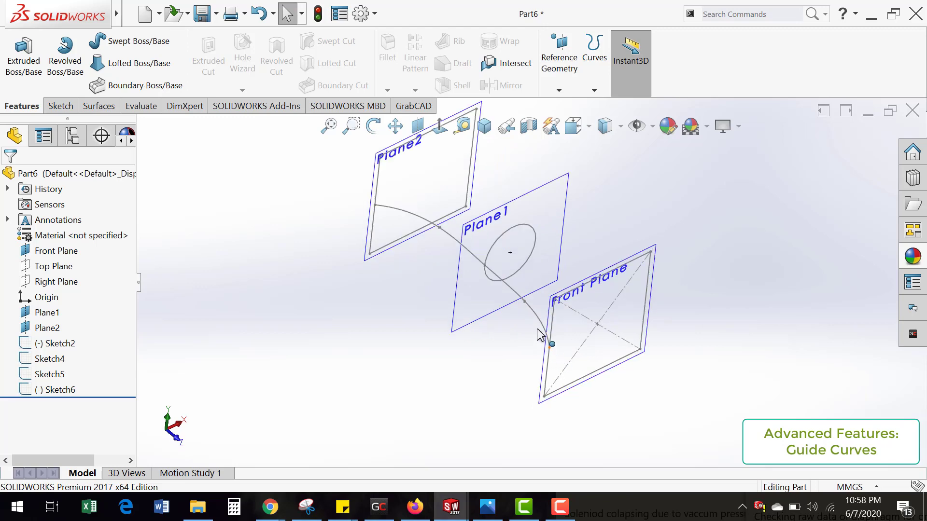
Step: Edit the spline sketch, add a Pierce relation between the spline's front endpoint and the side edge of the Front Plane rectangle, and exit the sketch
{"action": "double_click", "coordinate": [541, 321]}
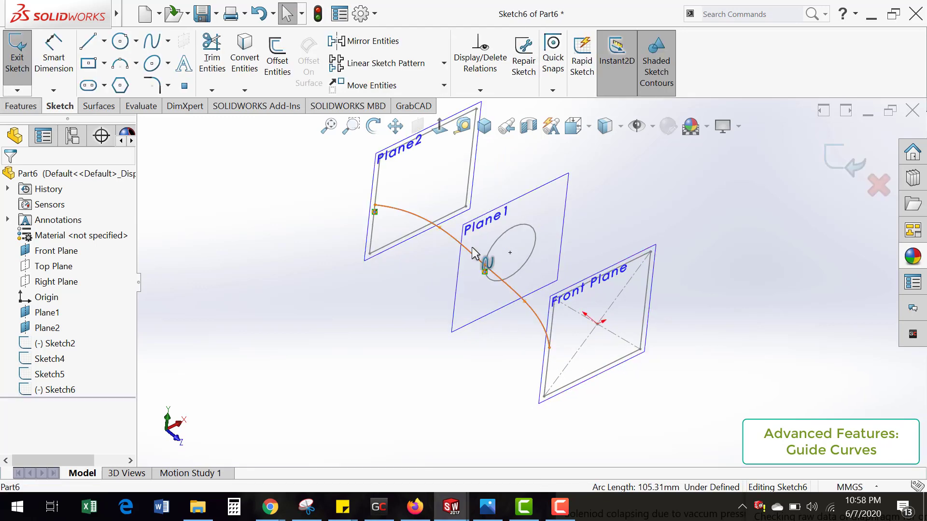
{"action": "scroll", "coordinate": [471, 248], "scroll_direction": "down", "scroll_amount": 2}
{"action": "middle_click_drag", "start_coordinate": [491, 311], "coordinate": [482, 285]}
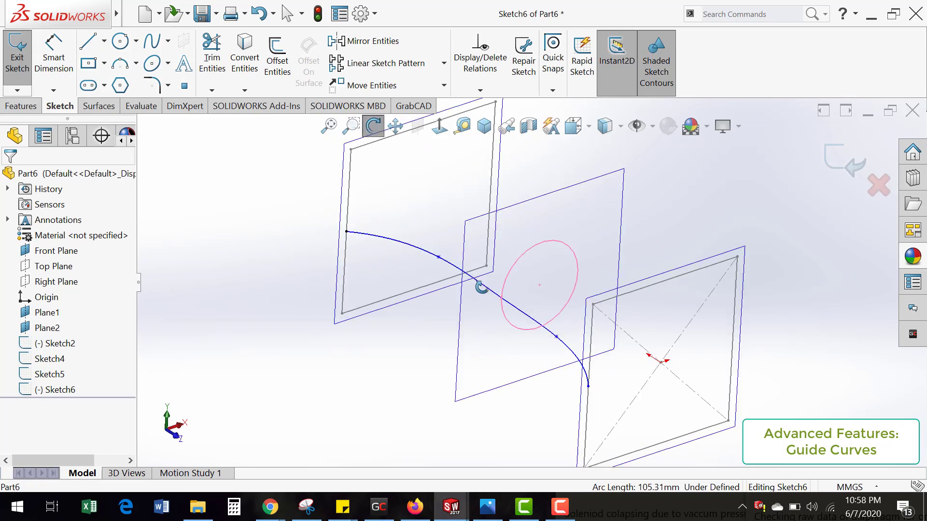
{"action": "scroll", "coordinate": [536, 355], "scroll_direction": "up", "scroll_amount": 1}
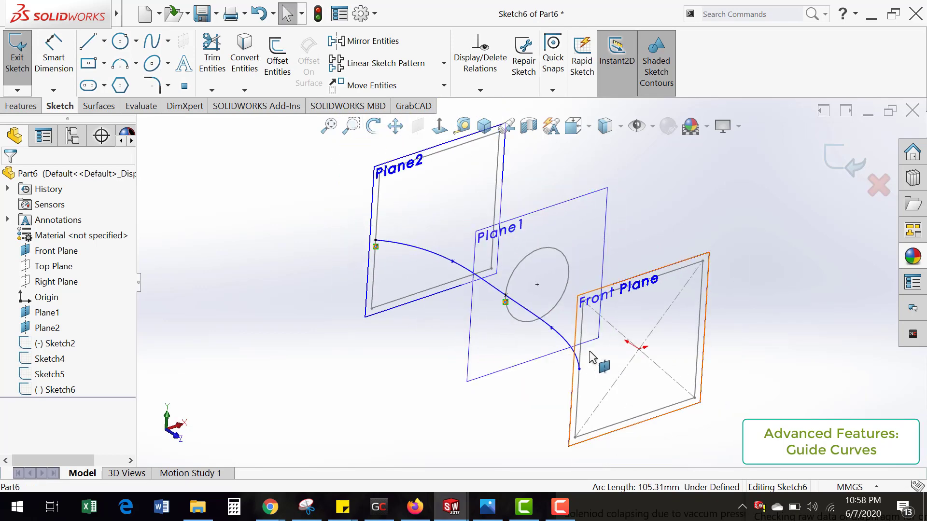
{"action": "scroll", "coordinate": [551, 338], "scroll_direction": "down", "scroll_amount": 1}
{"action": "scroll", "coordinate": [552, 329], "scroll_direction": "down", "scroll_amount": 1}
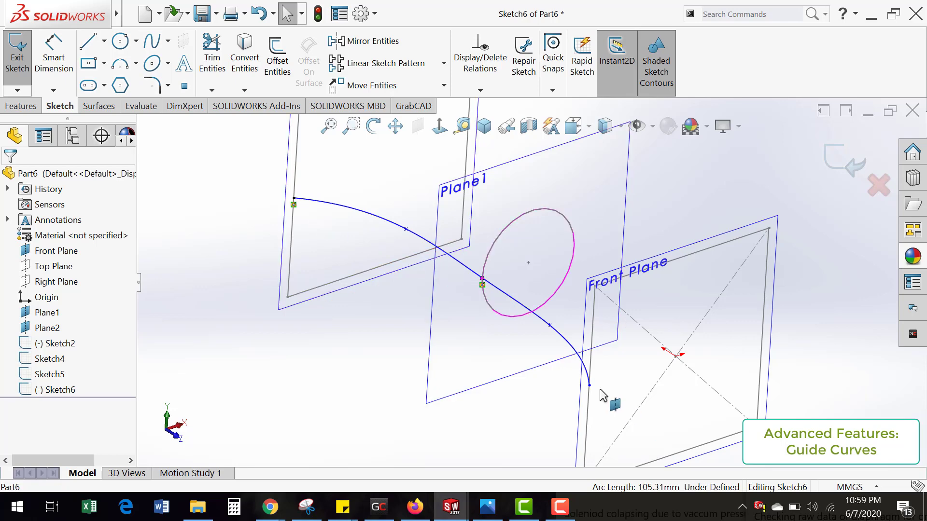
{"action": "scroll", "coordinate": [584, 384], "scroll_direction": "down", "scroll_amount": 2}
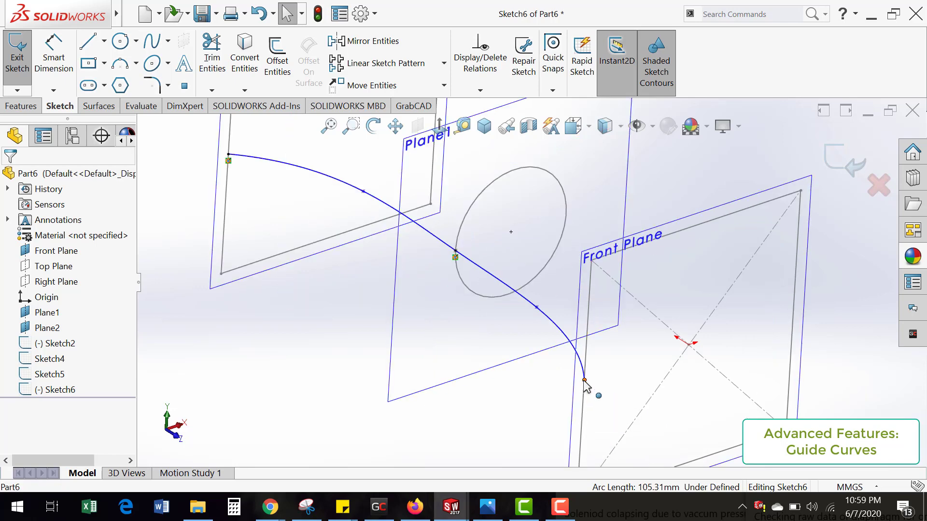
{"action": "left_click", "coordinate": [584, 381]}
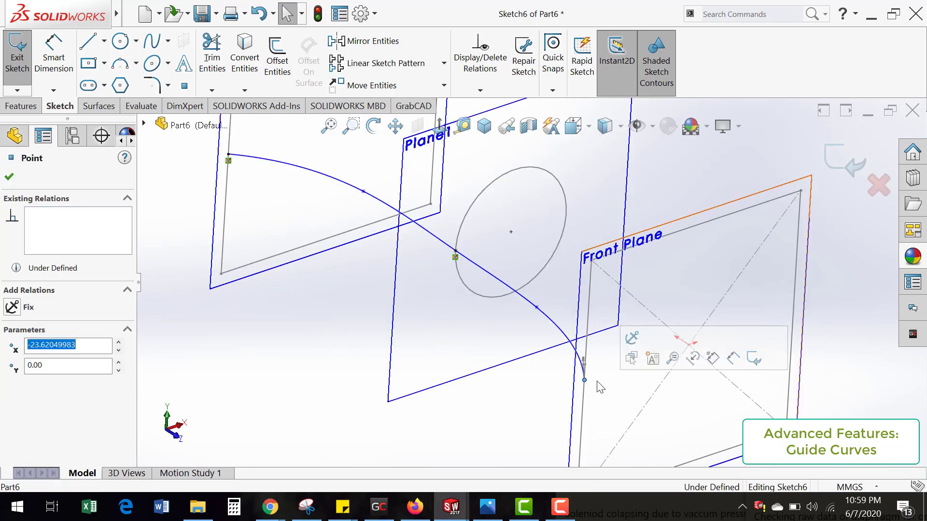
{"action": "left_click", "coordinate": [595, 334], "text": "ctrl"}
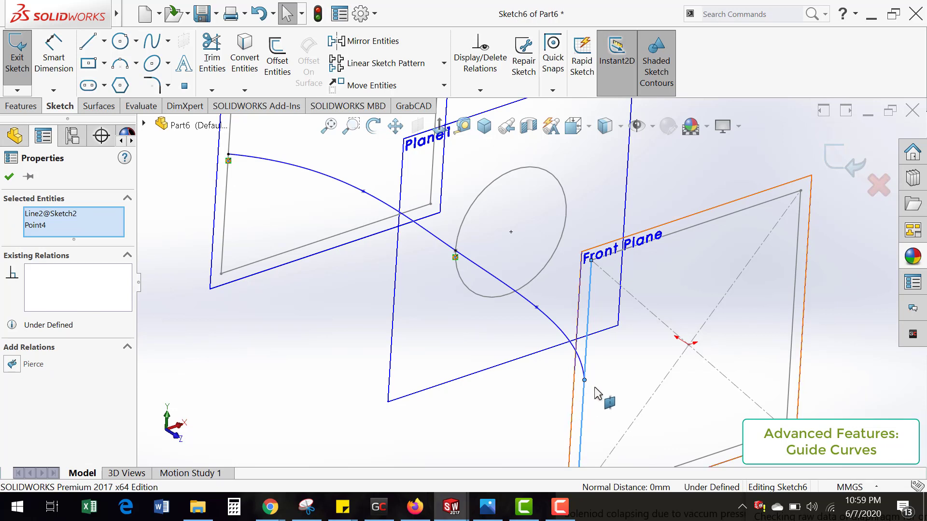
{"action": "left_click", "coordinate": [12, 364]}
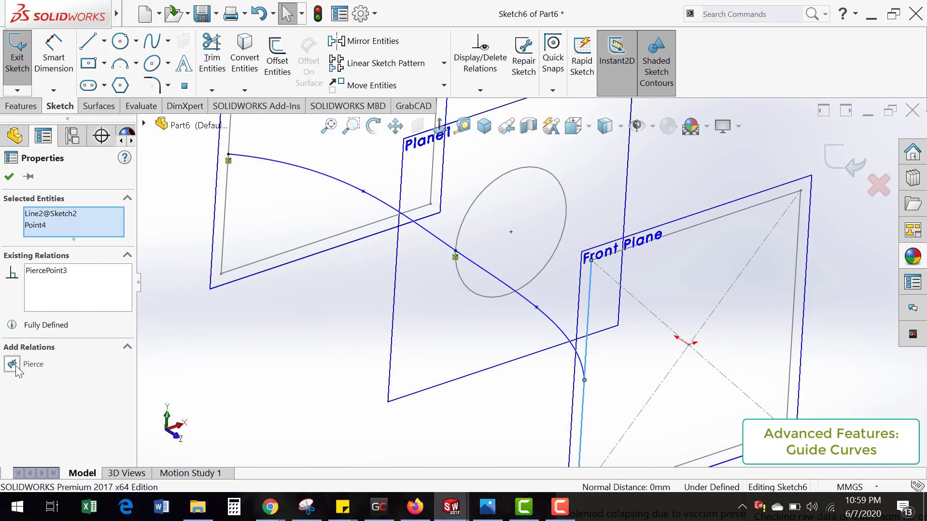
{"action": "left_click", "coordinate": [12, 178]}
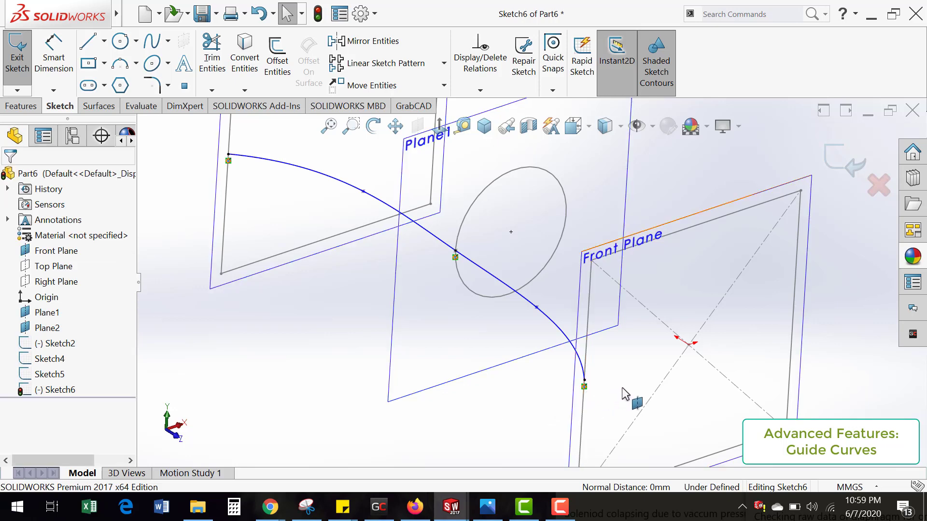
{"action": "left_click", "coordinate": [580, 386]}
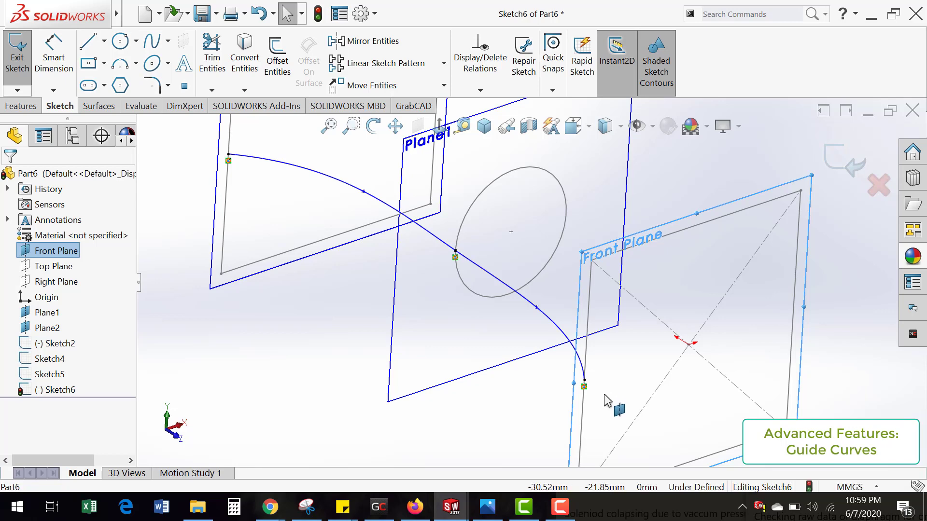
{"action": "key", "text": "f"}
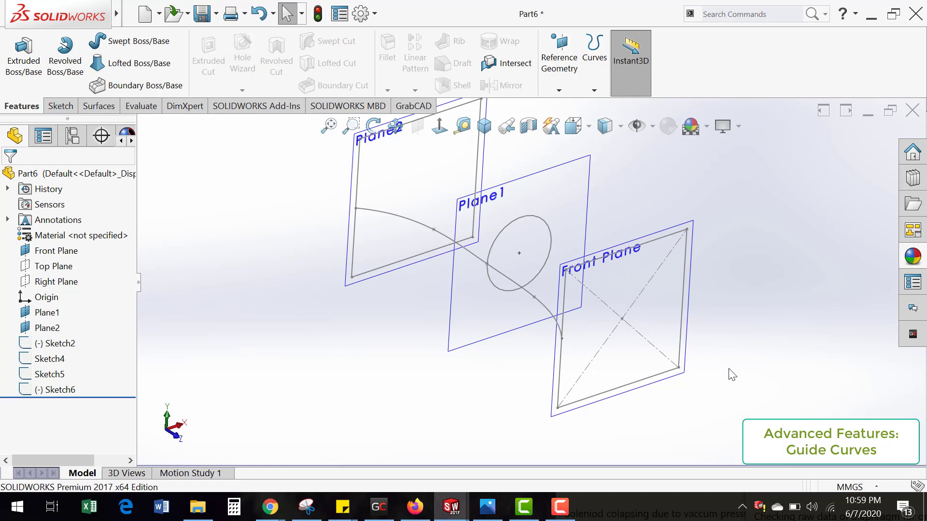
Step: Start a loft through the Front Plane rectangle, the Plane1 circle and the Plane2 rectangle as profiles
{"action": "left_click", "coordinate": [139, 68]}
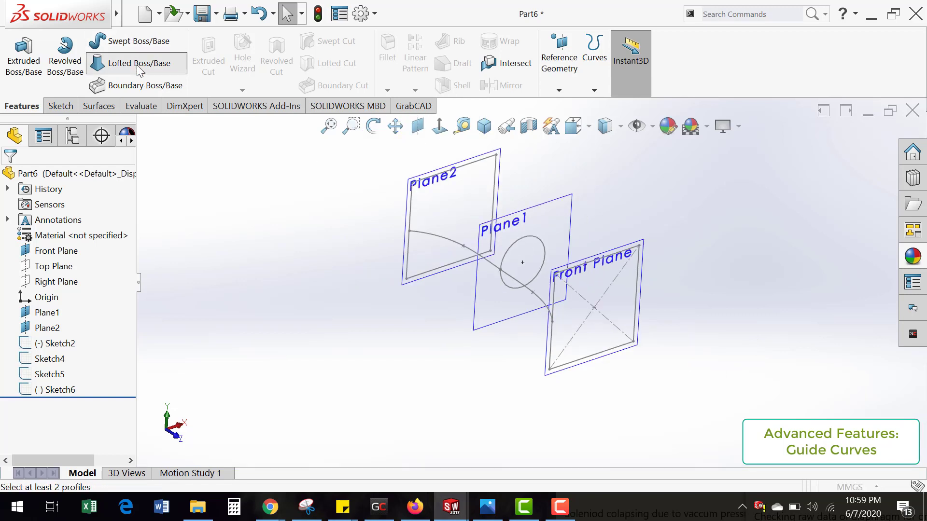
{"action": "left_click", "coordinate": [613, 350]}
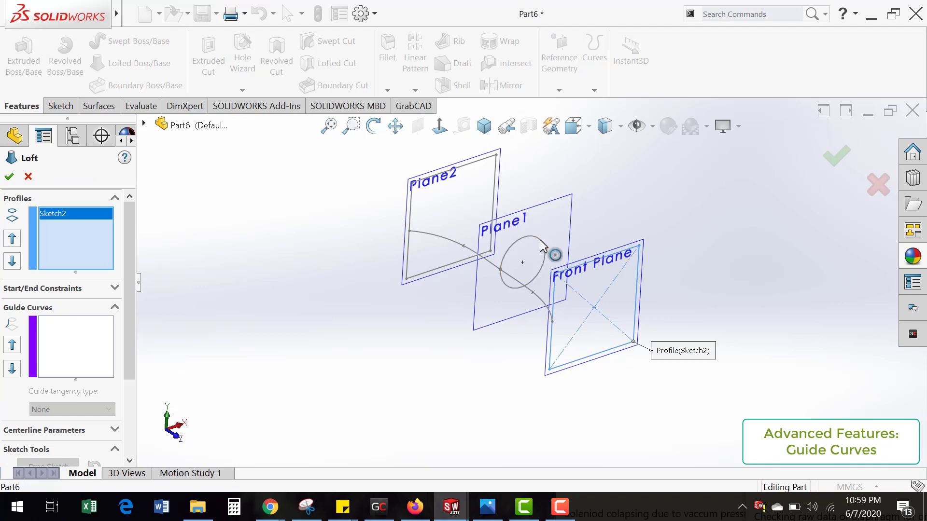
{"action": "left_click", "coordinate": [543, 245]}
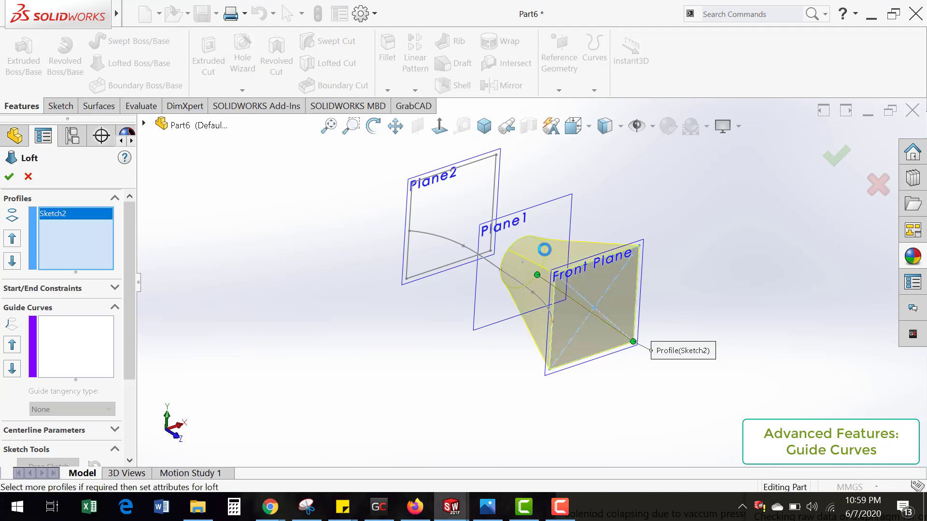
{"action": "left_click", "coordinate": [485, 166]}
Step: Assign the side spline (Sketch6) as the loft's guide curve with influence To Next Guide and complete the loft
{"action": "mouse_move", "coordinate": [620, 347]}
{"action": "middle_mouse_down"}
{"action": "mouse_move", "coordinate": [580, 338]}
{"action": "mouse_move", "coordinate": [536, 351]}
{"action": "mouse_move", "coordinate": [531, 414]}
{"action": "mouse_move", "coordinate": [559, 439]}
{"action": "mouse_move", "coordinate": [513, 389]}
{"action": "middle_mouse_up"}
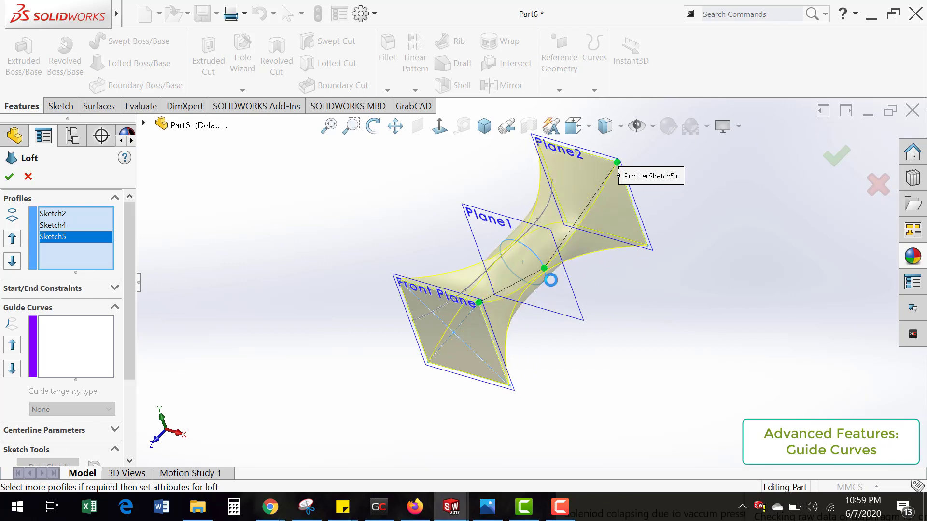
{"action": "mouse_move", "coordinate": [545, 271]}
{"action": "middle_mouse_down"}
{"action": "mouse_move", "coordinate": [547, 249]}
{"action": "mouse_move", "coordinate": [532, 248]}
{"action": "mouse_move", "coordinate": [541, 266]}
{"action": "middle_mouse_up"}
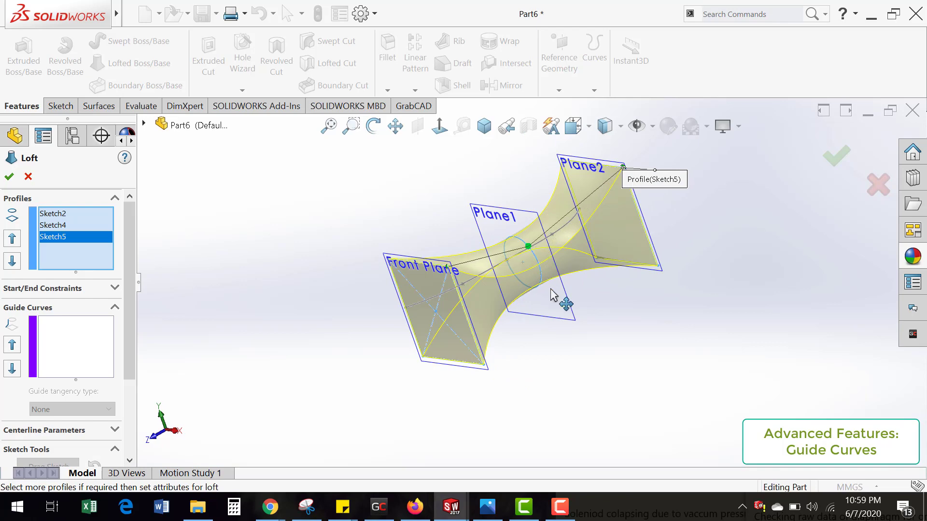
{"action": "middle_click_drag", "start_coordinate": [559, 300], "coordinate": [535, 382]}
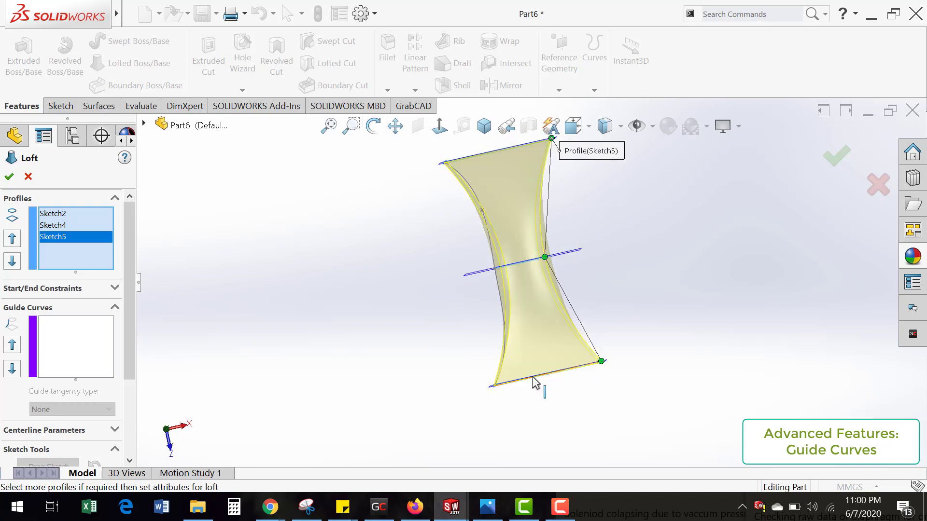
{"action": "left_click", "coordinate": [76, 350]}
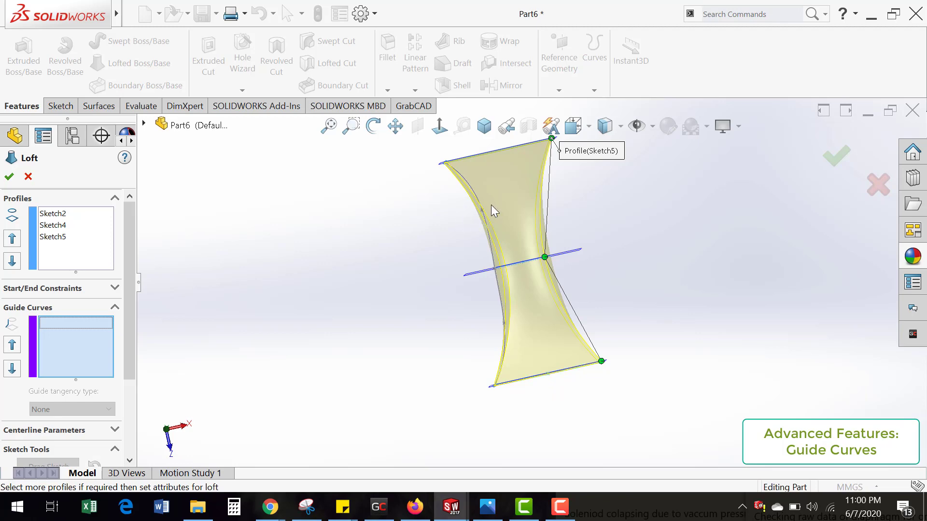
{"action": "left_click", "coordinate": [473, 193]}
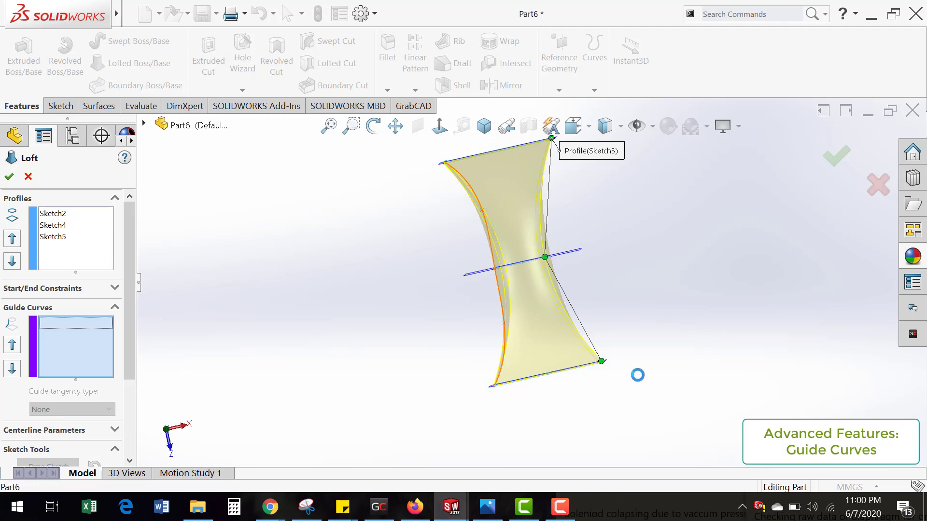
{"action": "mouse_move", "coordinate": [554, 399]}
{"action": "middle_mouse_down"}
{"action": "mouse_move", "coordinate": [563, 333]}
{"action": "mouse_move", "coordinate": [554, 394]}
{"action": "middle_mouse_up"}
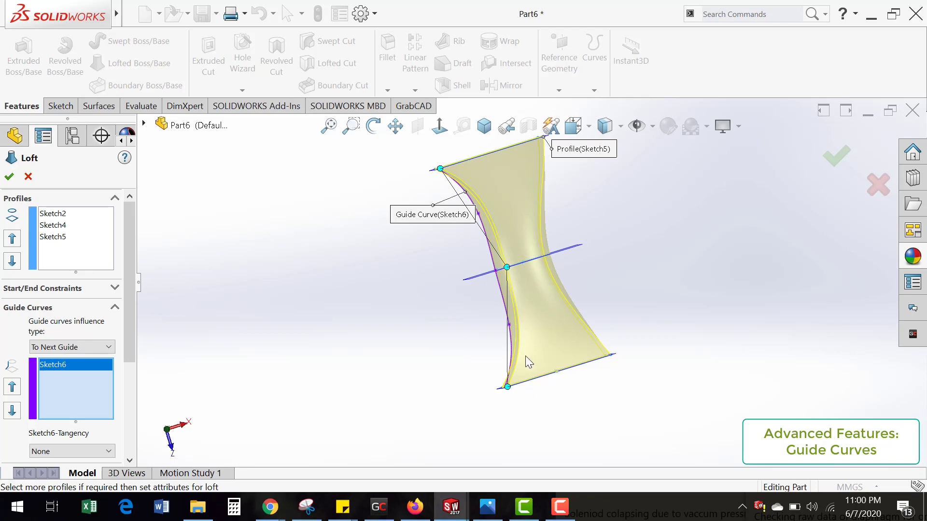
{"action": "middle_click_drag", "start_coordinate": [545, 322], "coordinate": [534, 184]}
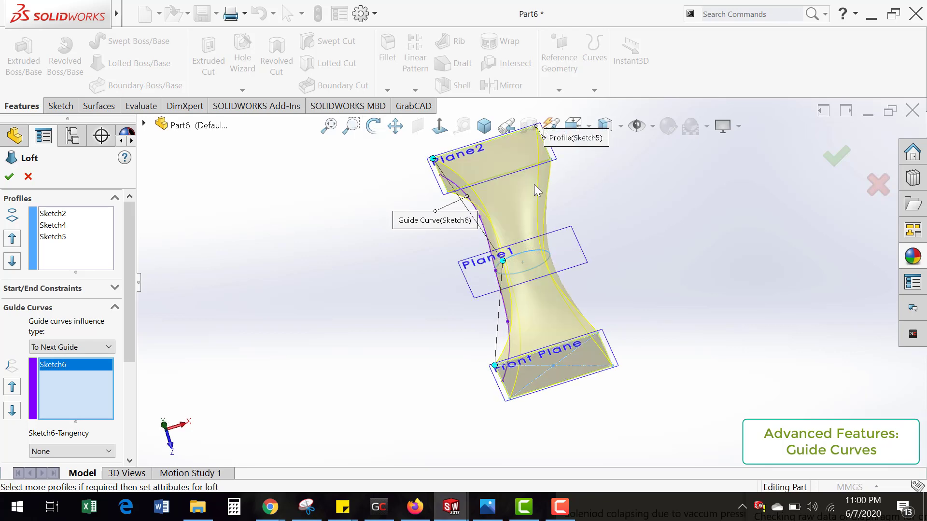
{"action": "middle_click_drag", "start_coordinate": [565, 336], "coordinate": [526, 258]}
{"action": "left_click", "coordinate": [833, 157]}
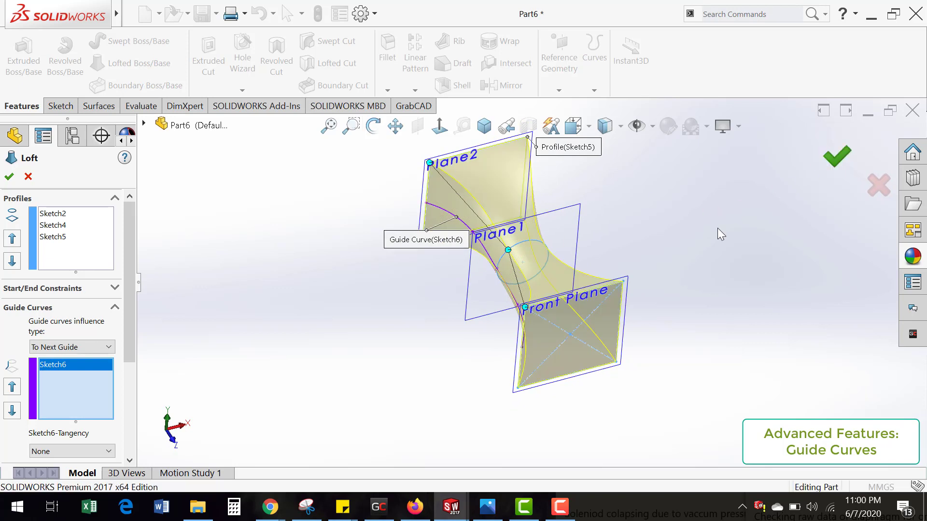
Step: Examine the finished guided loft from several directions, comparing the guided side with the opposite side
{"action": "mouse_move", "coordinate": [516, 218]}
{"action": "middle_mouse_down"}
{"action": "mouse_move", "coordinate": [513, 385]}
{"action": "mouse_move", "coordinate": [526, 472]}
{"action": "middle_mouse_up"}
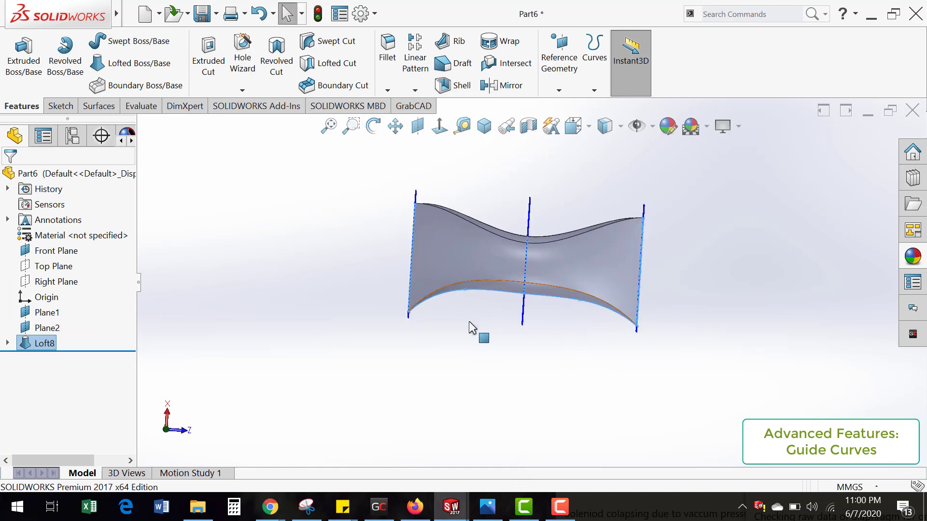
{"action": "middle_click_drag", "start_coordinate": [444, 213], "coordinate": [375, 435]}
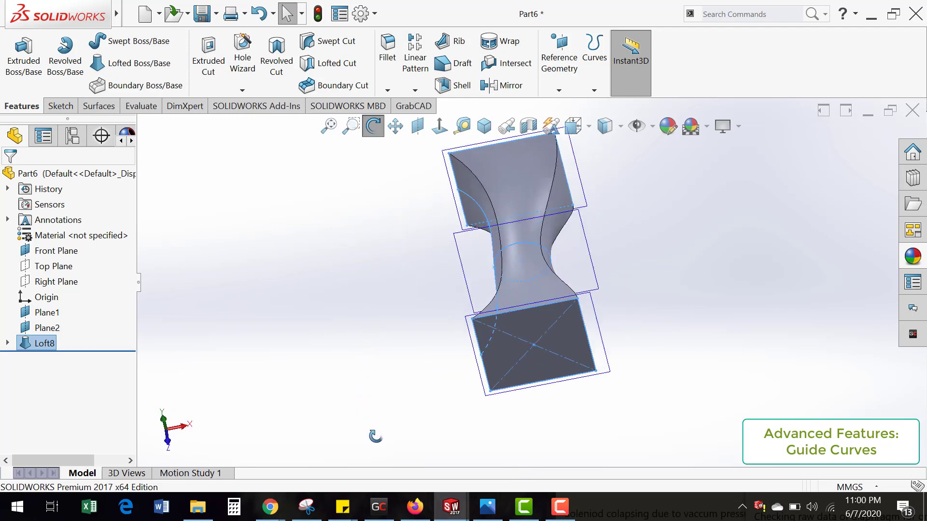
{"action": "middle_click_drag", "start_coordinate": [575, 344], "coordinate": [628, 357]}
{"action": "left_click", "coordinate": [731, 329]}
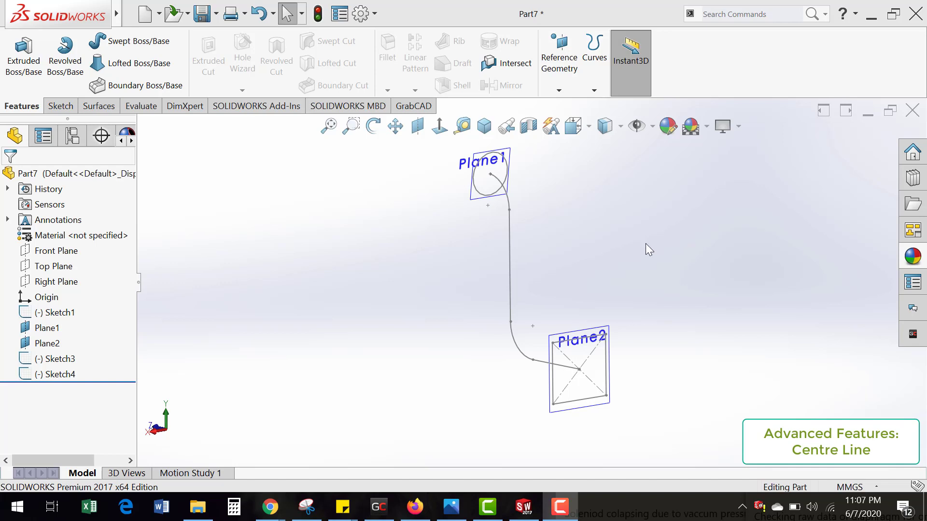
Step: In Part7, start a loft from the rectangle on Plane2 to the circle on Plane1
{"action": "left_click", "coordinate": [122, 66]}
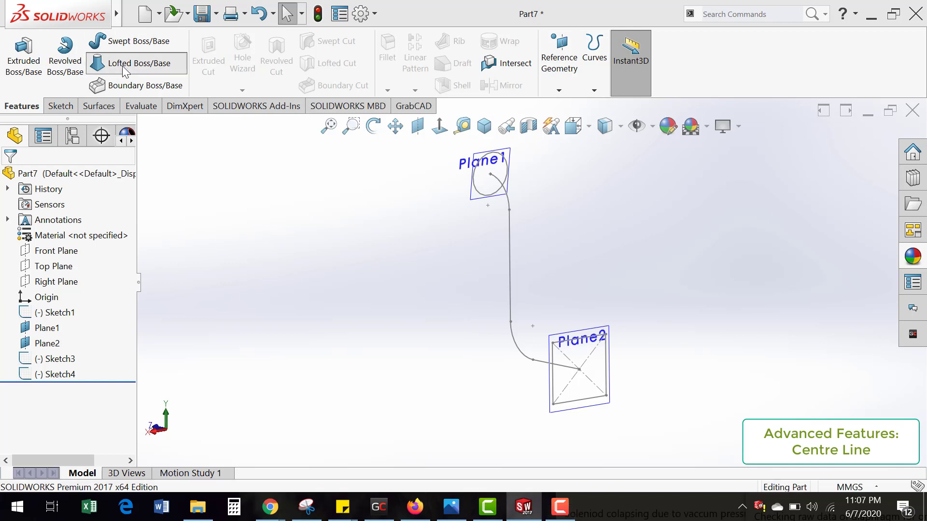
{"action": "left_click", "coordinate": [608, 394]}
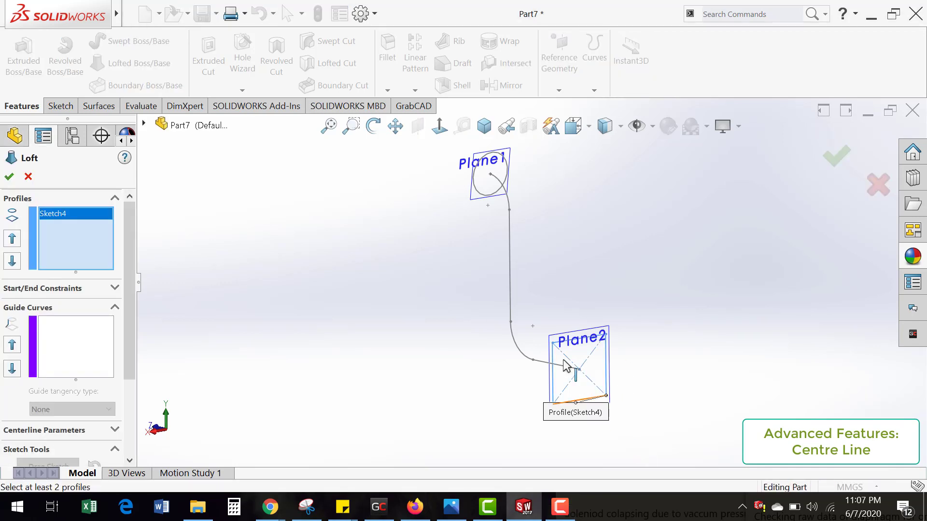
{"action": "left_click", "coordinate": [508, 188]}
Step: Set the bent path sketch (Sketch1) as the loft's centerline so the shape follows it between the two profiles
{"action": "mouse_move", "coordinate": [565, 373]}
{"action": "middle_mouse_down"}
{"action": "mouse_move", "coordinate": [595, 363]}
{"action": "mouse_move", "coordinate": [598, 349]}
{"action": "mouse_move", "coordinate": [588, 372]}
{"action": "mouse_move", "coordinate": [547, 341]}
{"action": "middle_mouse_up"}
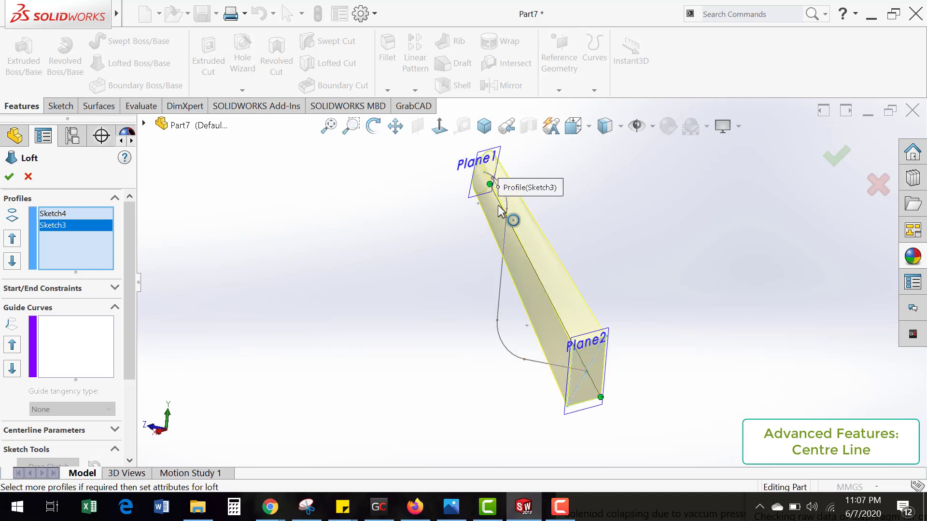
{"action": "scroll", "coordinate": [129, 353], "scroll_direction": "down", "scroll_amount": 3}
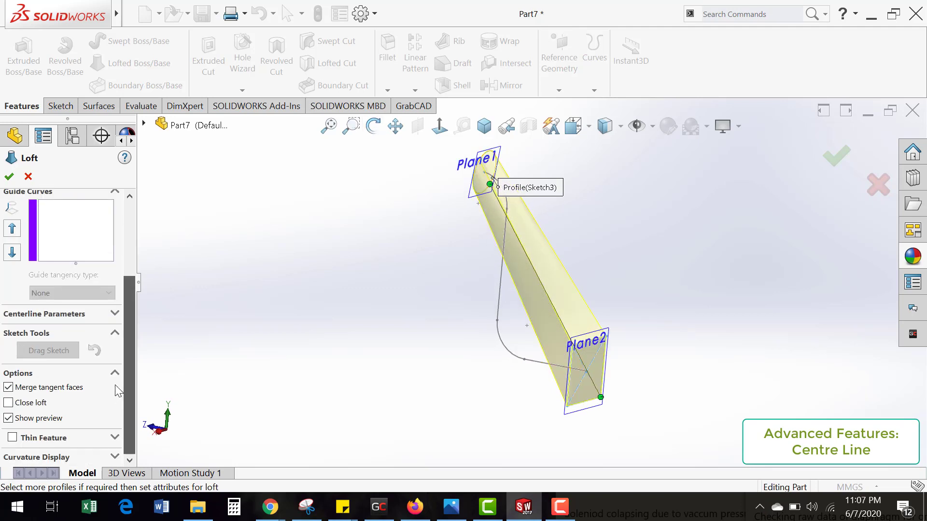
{"action": "left_click", "coordinate": [114, 314]}
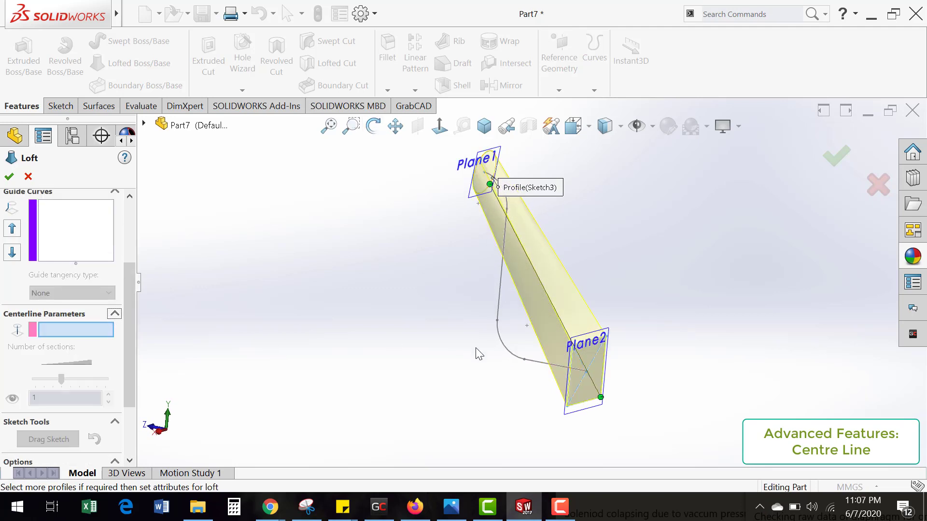
{"action": "left_click", "coordinate": [500, 300]}
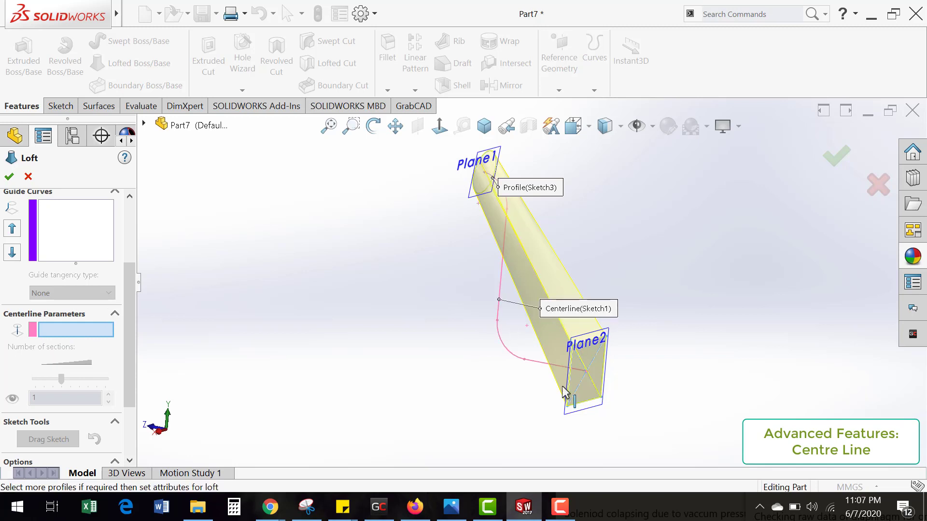
{"action": "mouse_move", "coordinate": [488, 395]}
{"action": "middle_mouse_down"}
{"action": "mouse_move", "coordinate": [519, 357]}
{"action": "mouse_move", "coordinate": [500, 398]}
{"action": "middle_mouse_up"}
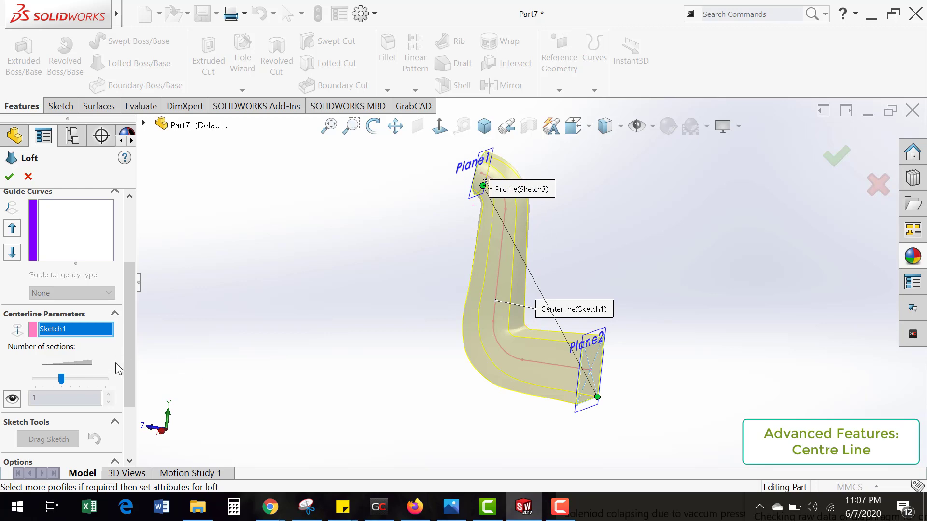
Step: Enable the Thin Feature option for the centerline loft
{"action": "scroll", "coordinate": [132, 370], "scroll_direction": "down", "scroll_amount": 3}
{"action": "mouse_move", "coordinate": [548, 375]}
{"action": "middle_mouse_down"}
{"action": "mouse_move", "coordinate": [422, 338]}
{"action": "mouse_move", "coordinate": [445, 348]}
{"action": "mouse_move", "coordinate": [588, 345]}
{"action": "mouse_move", "coordinate": [538, 356]}
{"action": "mouse_move", "coordinate": [523, 385]}
{"action": "mouse_move", "coordinate": [541, 392]}
{"action": "mouse_move", "coordinate": [555, 367]}
{"action": "middle_mouse_up"}
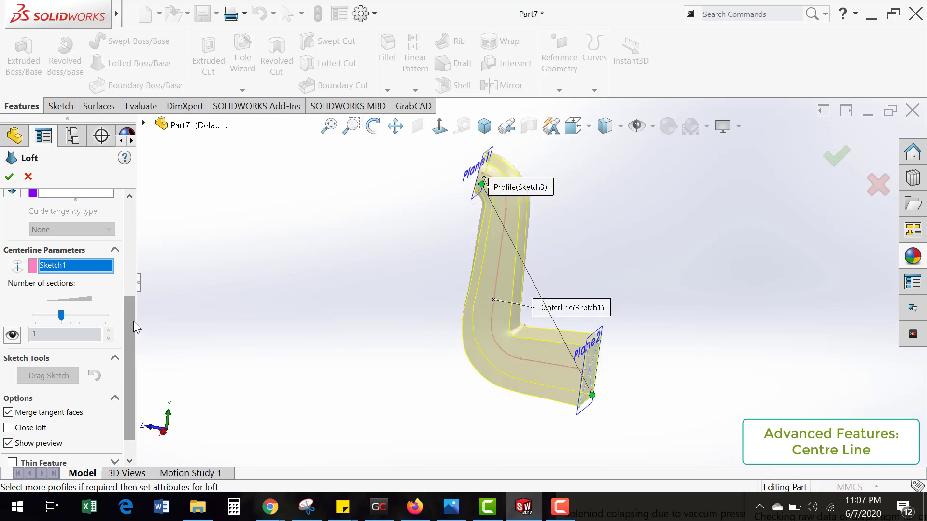
{"action": "scroll", "coordinate": [134, 321], "scroll_direction": "down", "scroll_amount": 1}
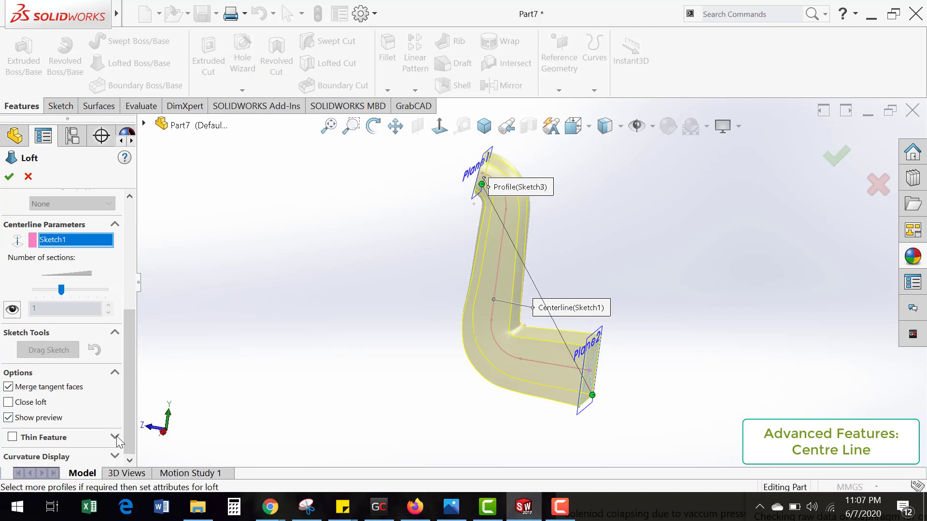
{"action": "left_click", "coordinate": [12, 437]}
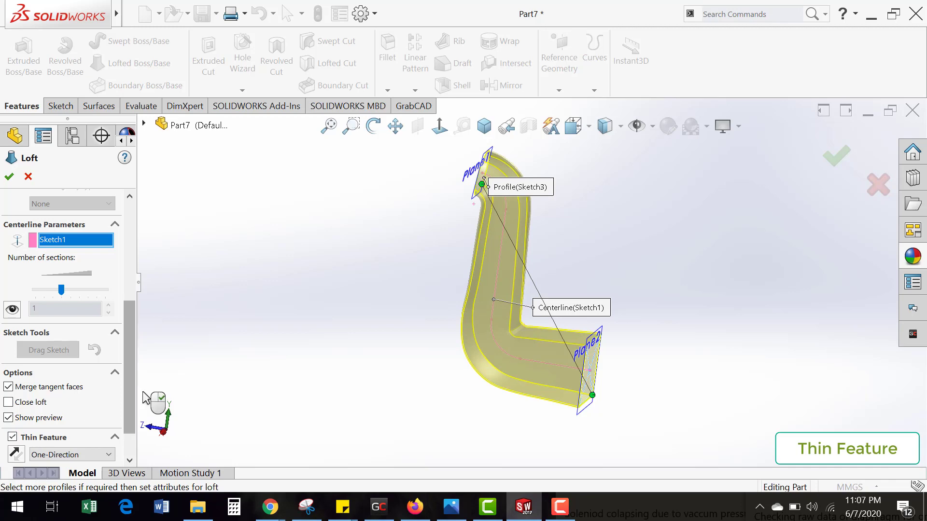
Step: Reverse the thin wall to the other side of the rectangular profile and try the Mid-Plane thickness type
{"action": "scroll", "coordinate": [135, 399], "scroll_direction": "down", "scroll_amount": 2}
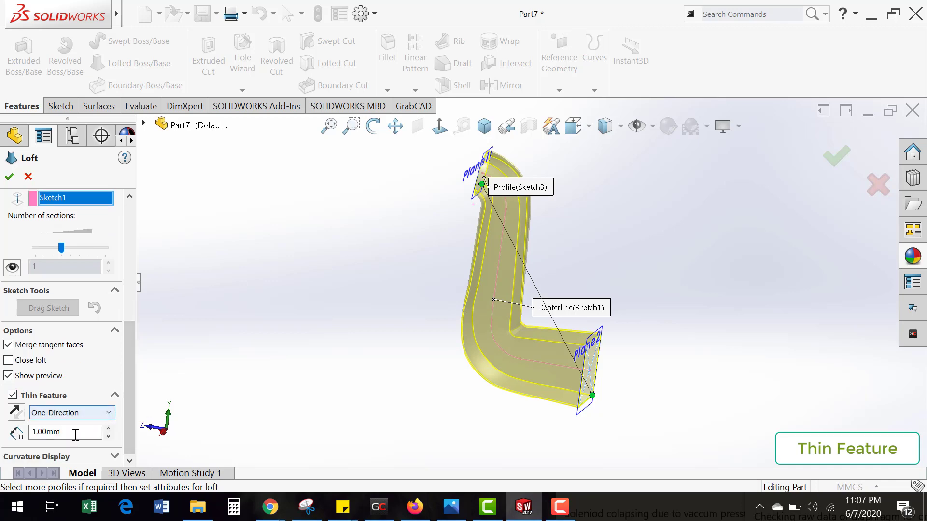
{"action": "middle_click_drag", "start_coordinate": [557, 399], "coordinate": [520, 384]}
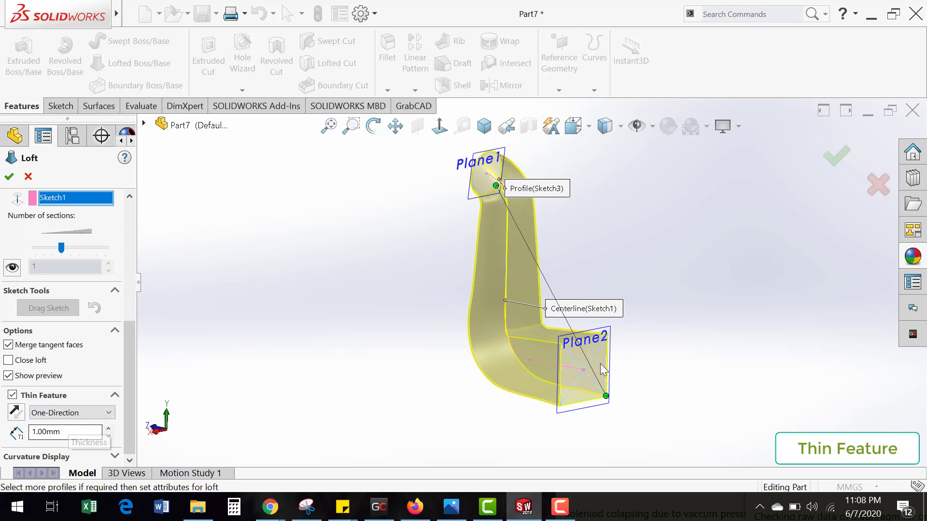
{"action": "scroll", "coordinate": [601, 370], "scroll_direction": "down", "scroll_amount": 10}
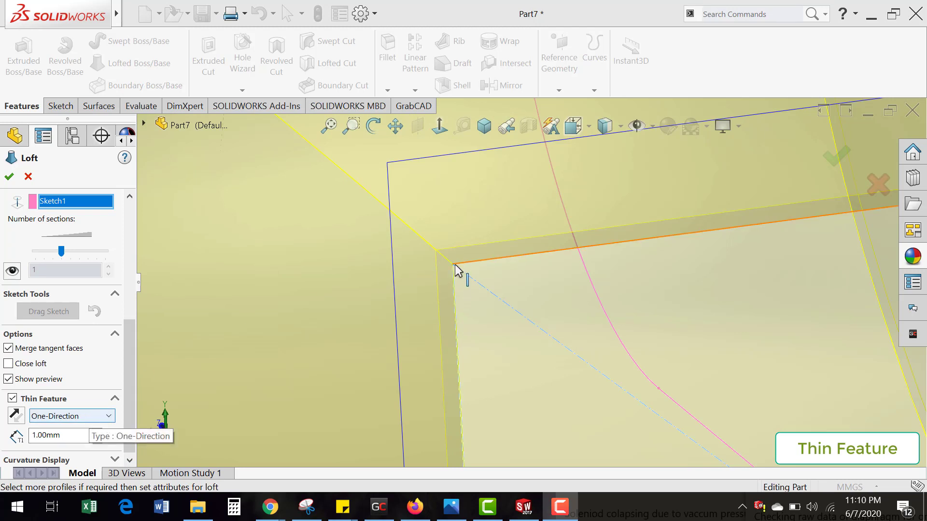
{"action": "left_click", "coordinate": [19, 418]}
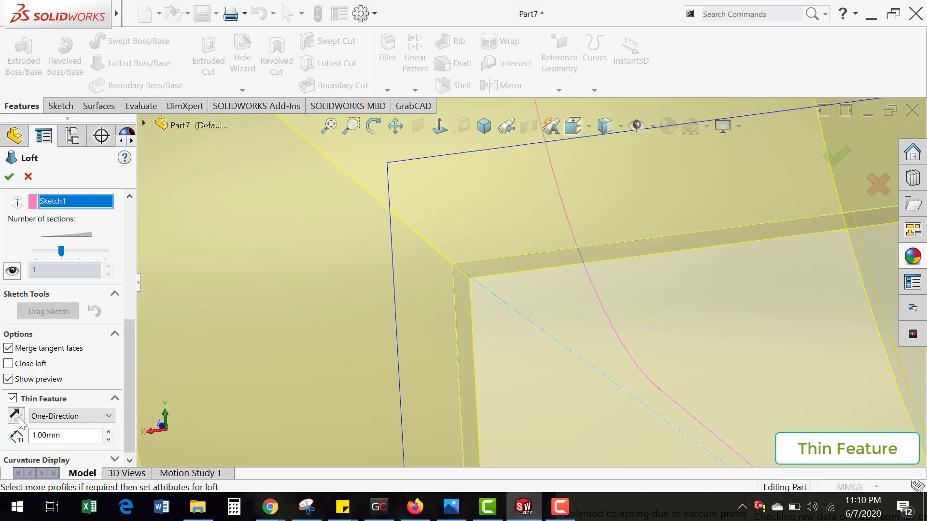
{"action": "left_click", "coordinate": [73, 416]}
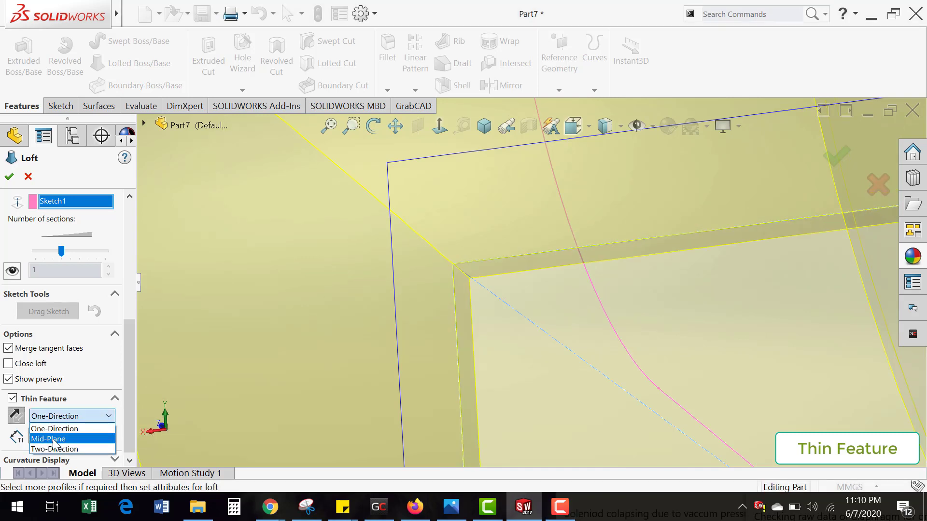
{"action": "left_click", "coordinate": [48, 436]}
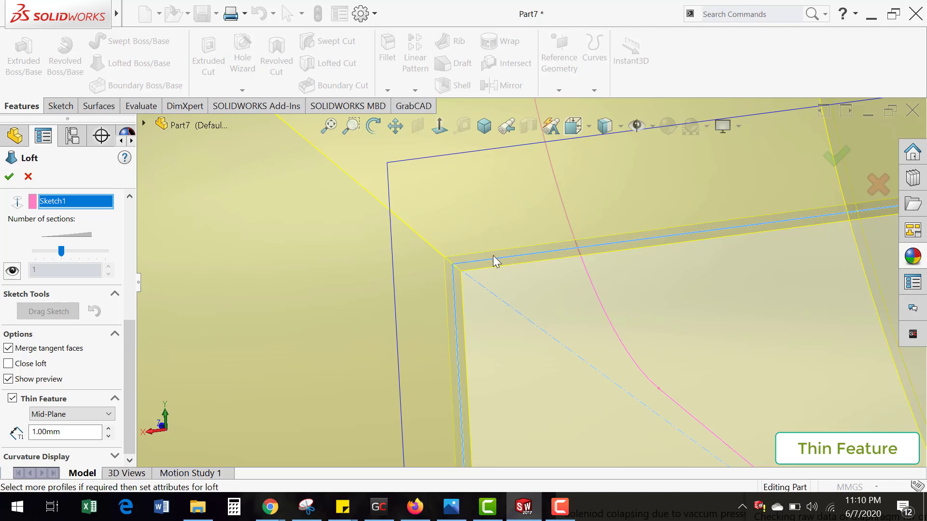
Step: Set the thin feature's thickness type to Two-Direction and finish the centerline loft
{"action": "left_click", "coordinate": [94, 414]}
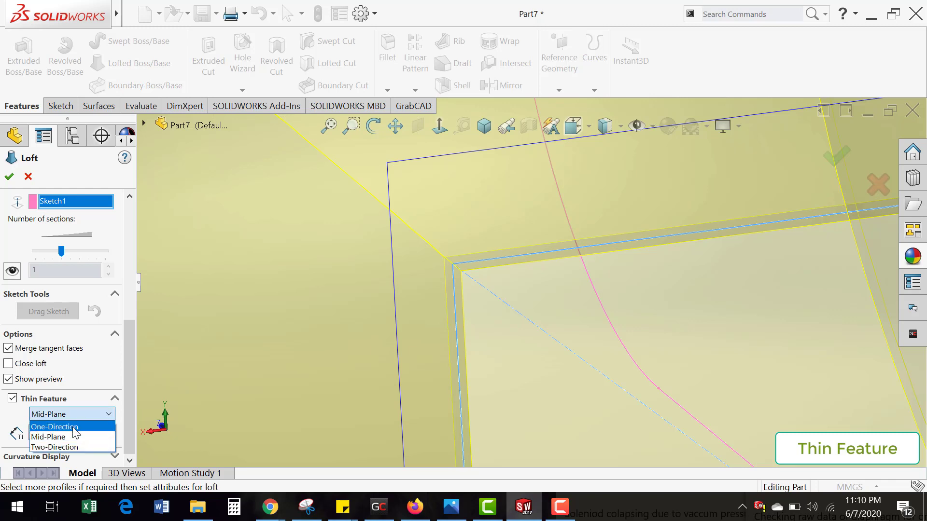
{"action": "left_click", "coordinate": [66, 443]}
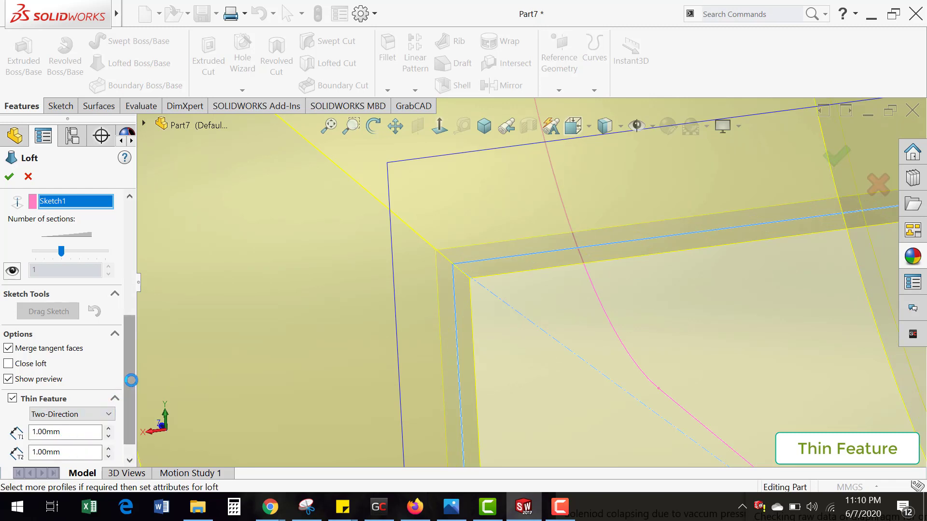
{"action": "left_click", "coordinate": [9, 178]}
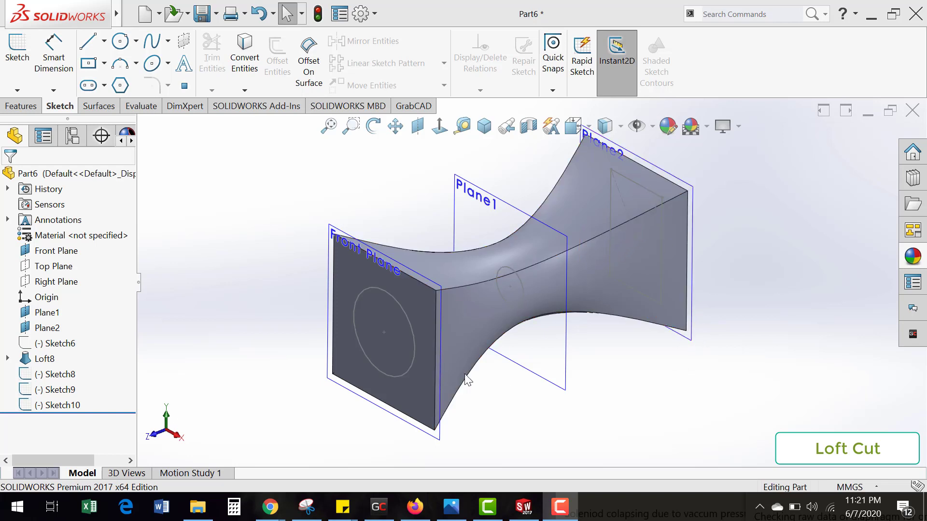
Step: In Part6, cut the lofted body open with a section view along the Right Plane
{"action": "middle_click_drag", "start_coordinate": [543, 260], "coordinate": [530, 248]}
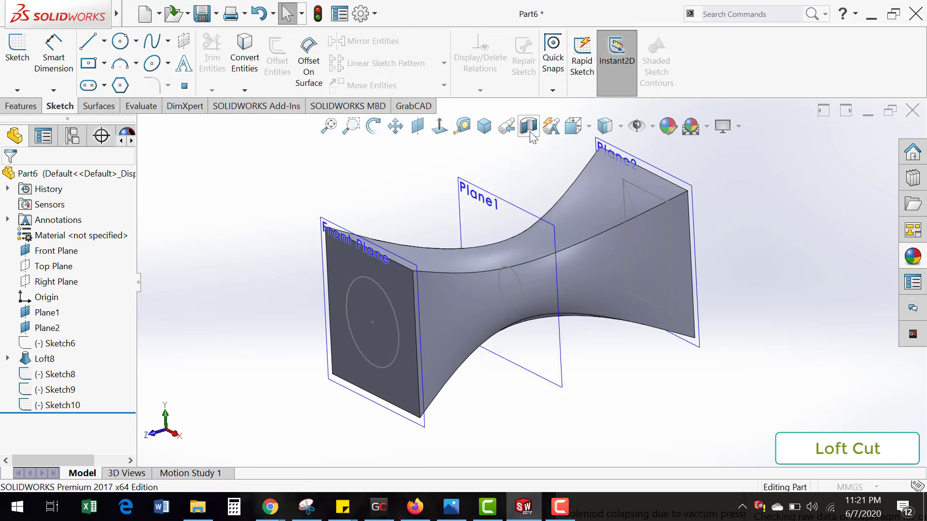
{"action": "left_click", "coordinate": [529, 126]}
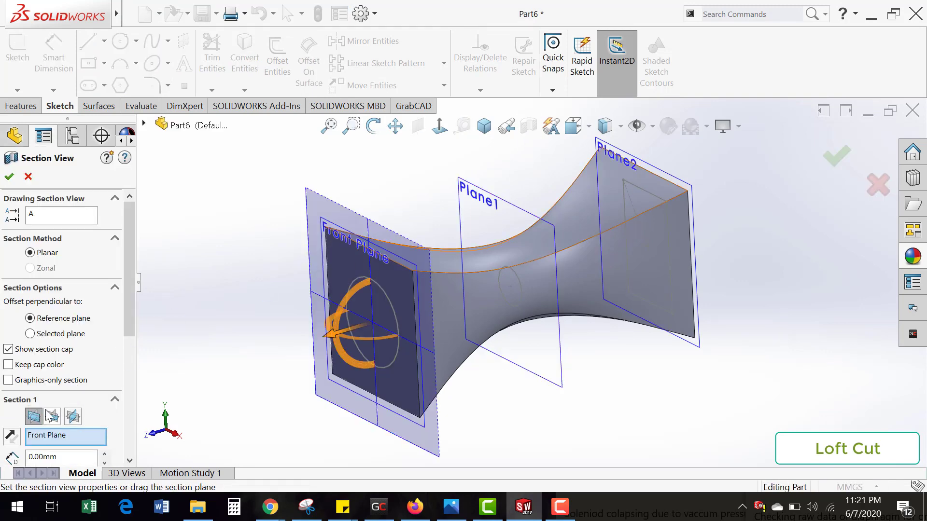
{"action": "left_click", "coordinate": [52, 416]}
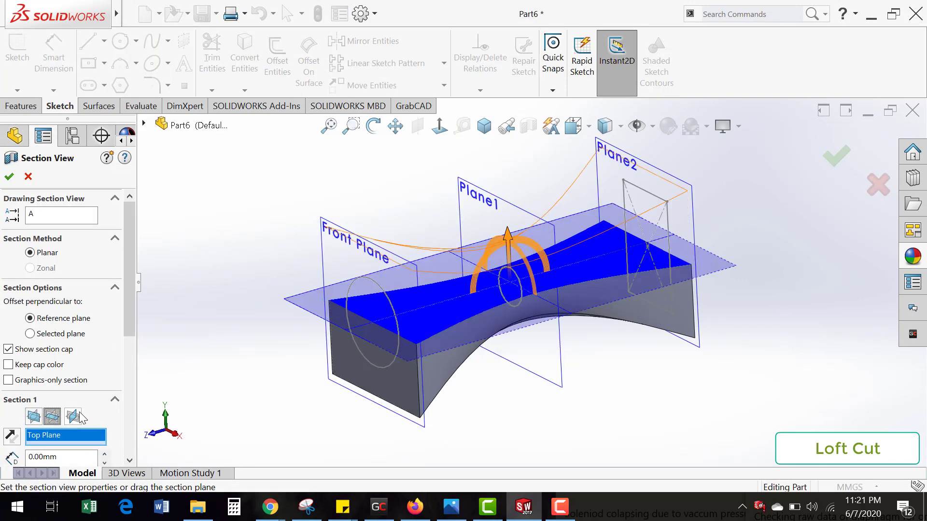
{"action": "left_click", "coordinate": [80, 415]}
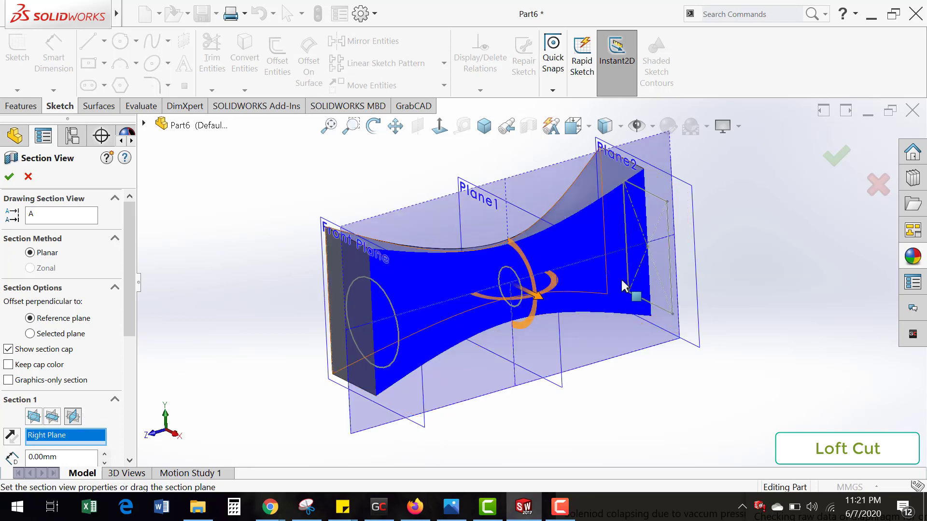
{"action": "middle_click_drag", "start_coordinate": [623, 286], "coordinate": [834, 151]}
{"action": "left_click", "coordinate": [836, 154]}
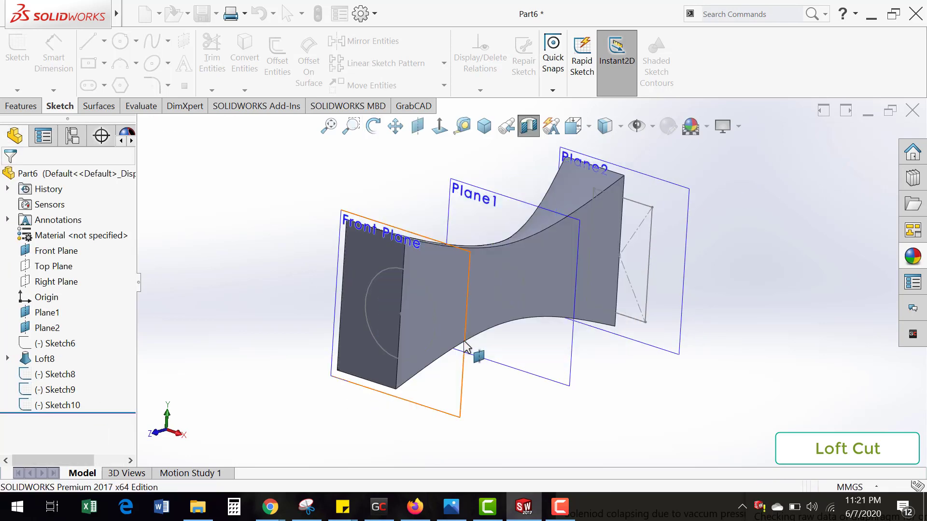
{"action": "middle_click_drag", "start_coordinate": [464, 341], "coordinate": [439, 352]}
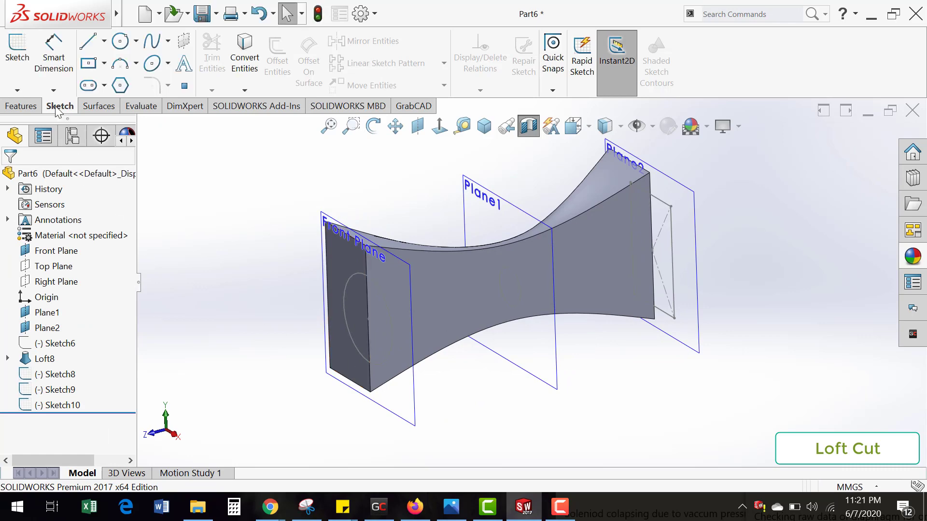
Step: Create a lofted cut through the circle on the Front Plane, the circle on Plane1 and the rectangle on Plane2
{"action": "left_click", "coordinate": [22, 106]}
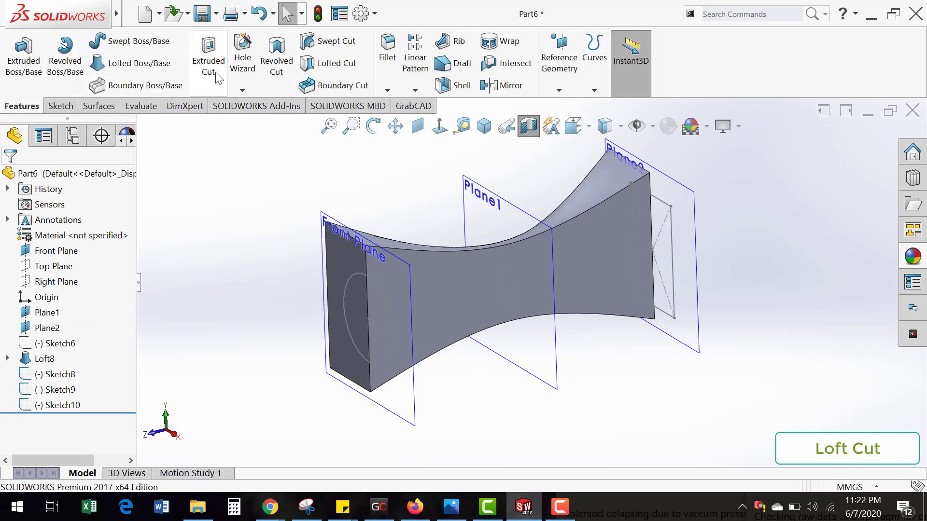
{"action": "left_click", "coordinate": [333, 63]}
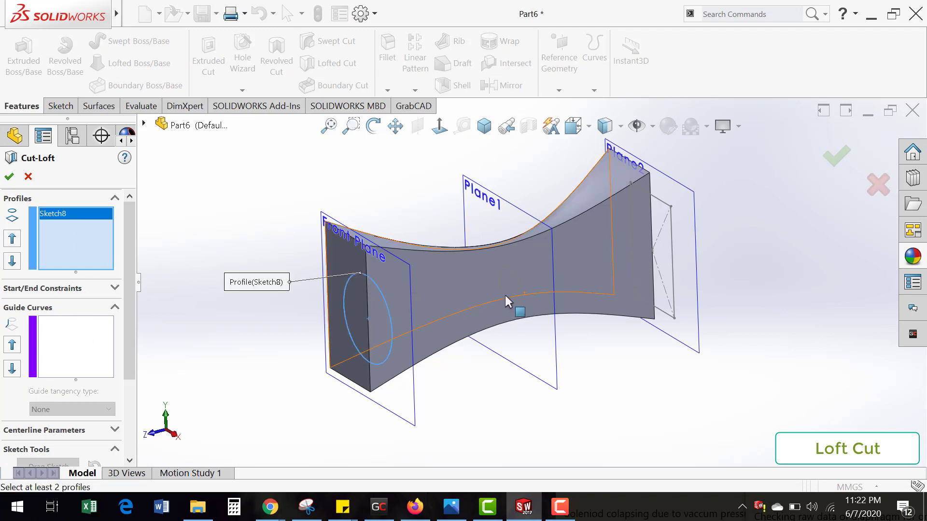
{"action": "middle_click_drag", "start_coordinate": [525, 339], "coordinate": [507, 310]}
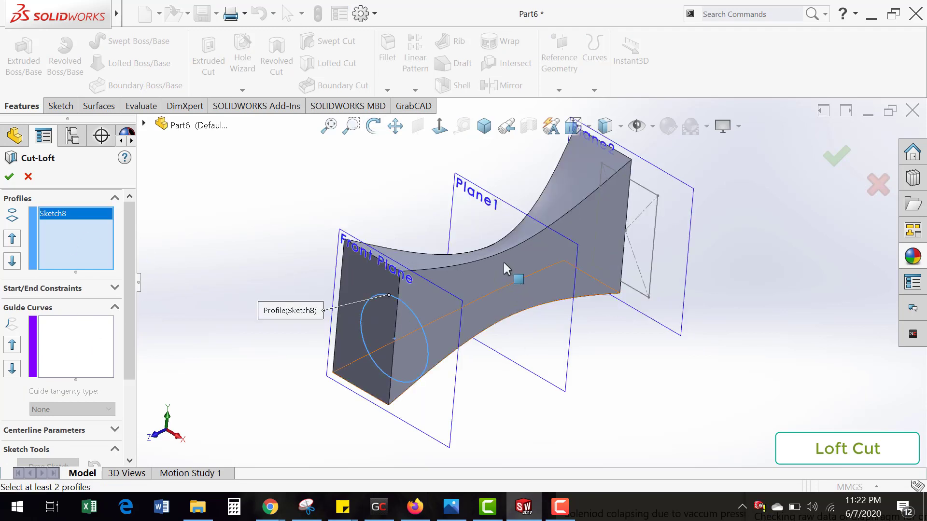
{"action": "mouse_move", "coordinate": [534, 343]}
{"action": "middle_mouse_down"}
{"action": "mouse_move", "coordinate": [560, 360]}
{"action": "mouse_move", "coordinate": [571, 352]}
{"action": "mouse_move", "coordinate": [496, 300]}
{"action": "mouse_move", "coordinate": [457, 297]}
{"action": "middle_mouse_up"}
{"action": "left_click", "coordinate": [506, 304]}
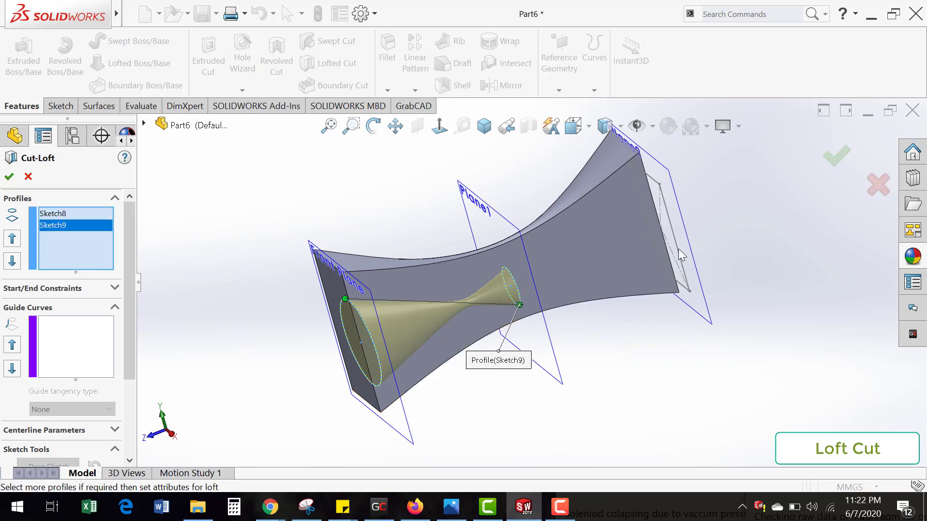
{"action": "left_click", "coordinate": [680, 253]}
{"action": "mouse_move", "coordinate": [562, 328]}
{"action": "middle_mouse_down"}
{"action": "mouse_move", "coordinate": [545, 302]}
{"action": "mouse_move", "coordinate": [567, 280]}
{"action": "middle_mouse_up"}
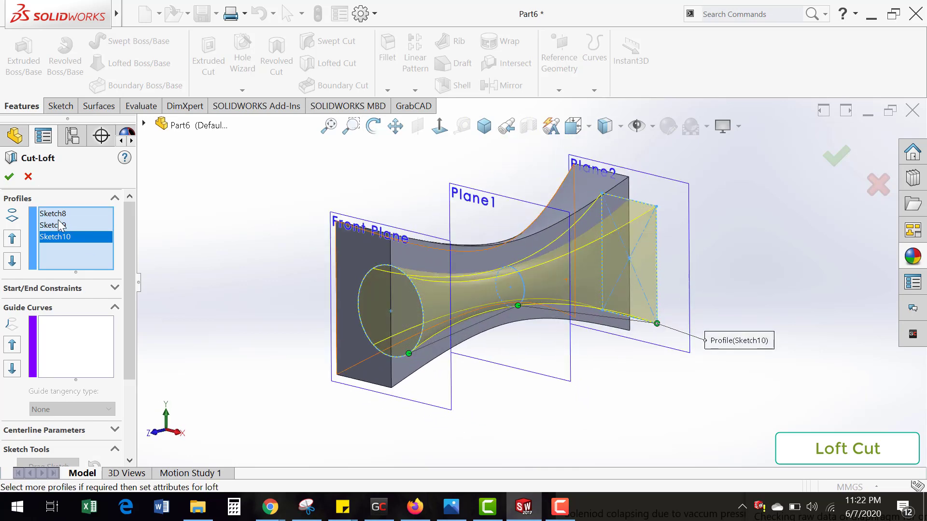
{"action": "left_click", "coordinate": [8, 178]}
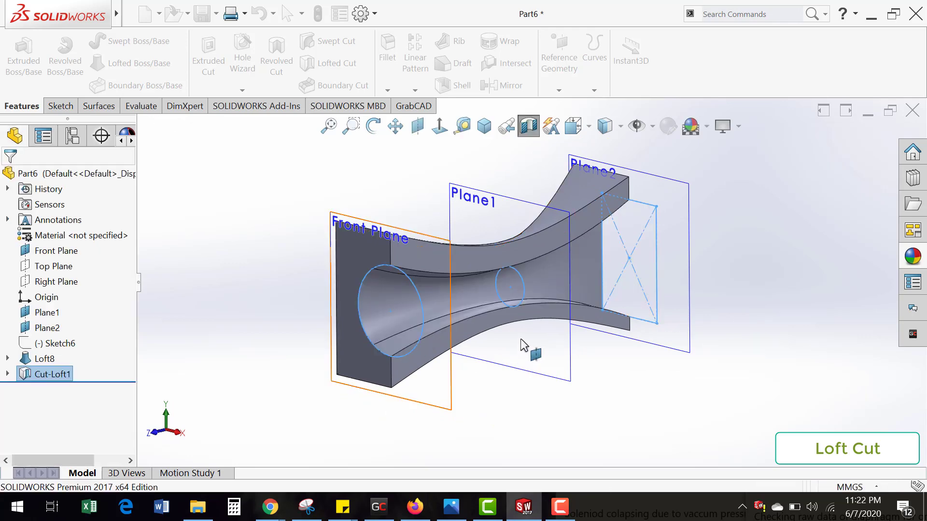
Step: Reopen the lofted cut's definition, review its profiles and options, and accept it without changes
{"action": "middle_click_drag", "start_coordinate": [480, 338], "coordinate": [504, 346]}
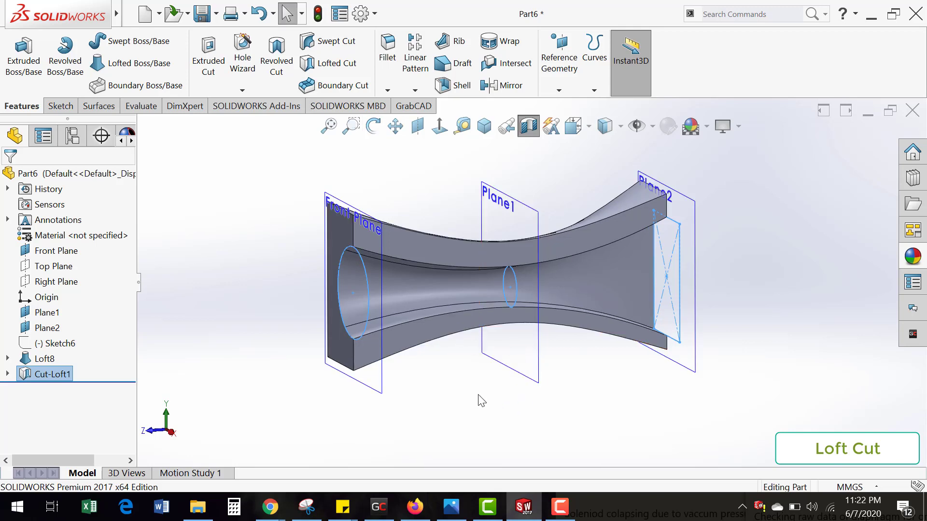
{"action": "right_click", "coordinate": [46, 375]}
{"action": "left_click", "coordinate": [58, 200]}
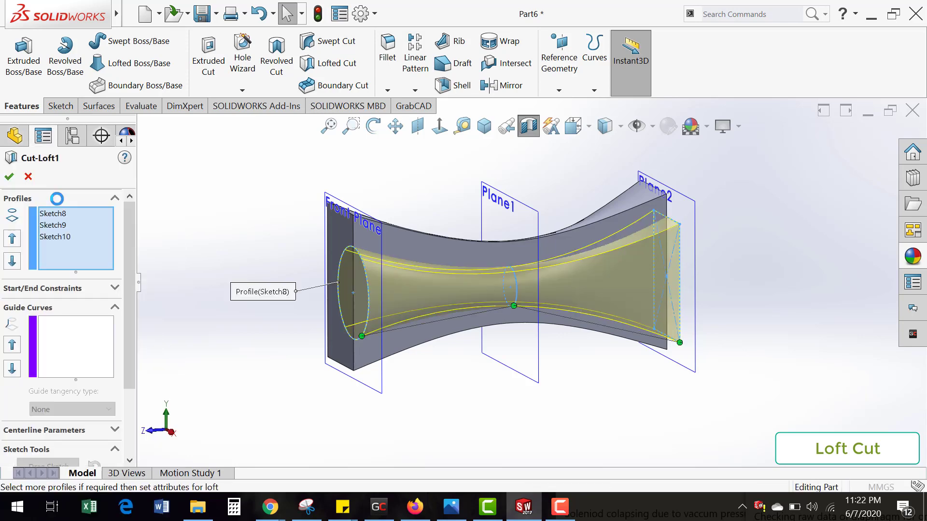
{"action": "scroll", "coordinate": [132, 322], "scroll_direction": "down", "scroll_amount": 4}
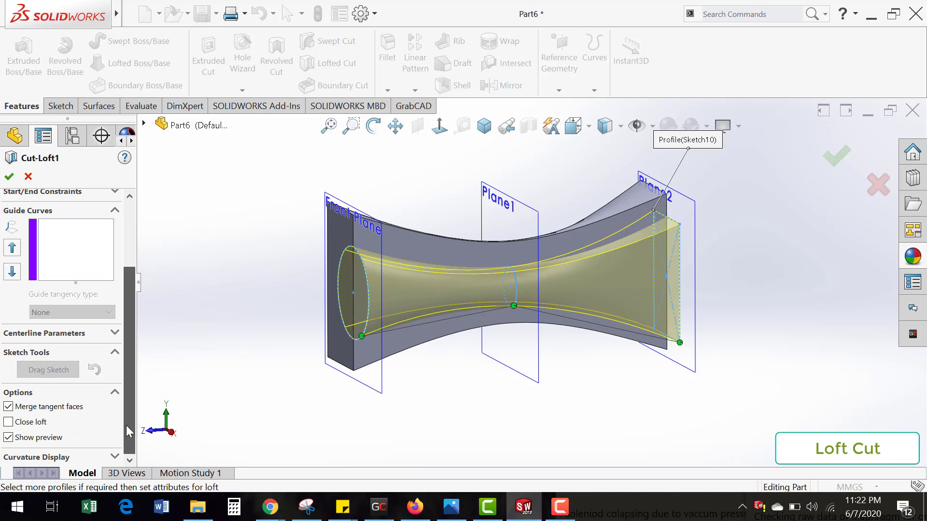
{"action": "left_click", "coordinate": [836, 155]}
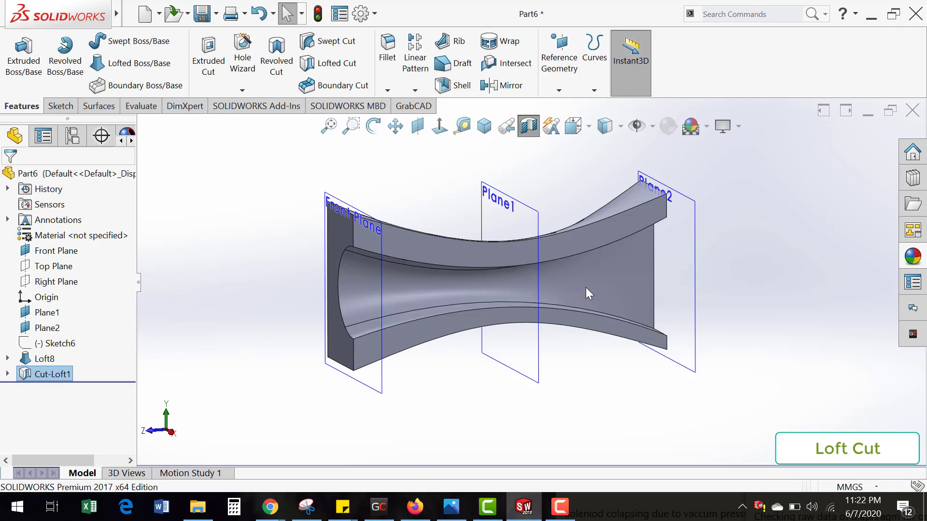